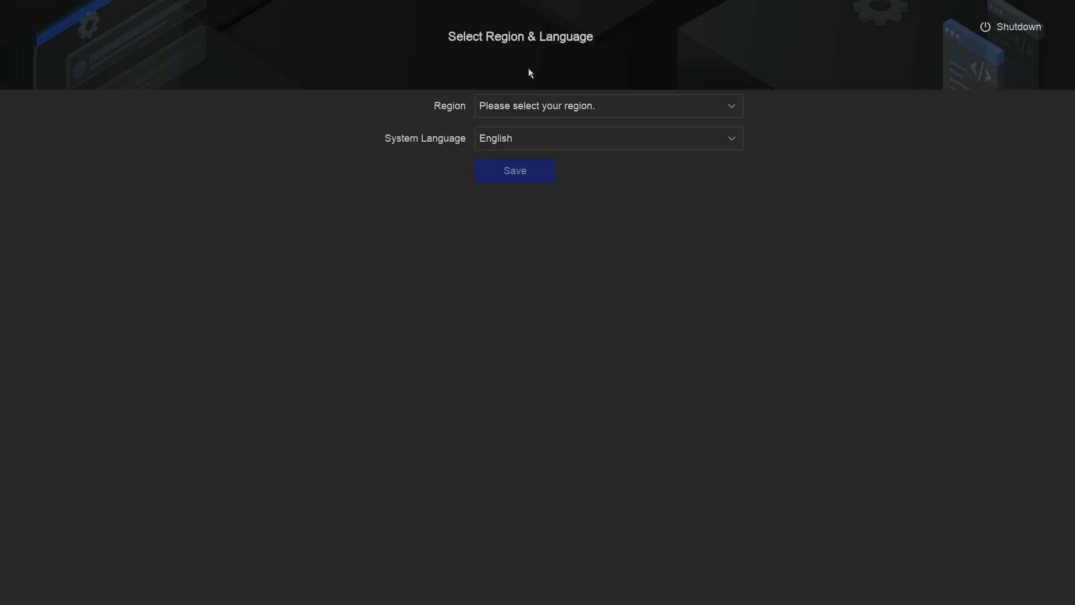
- Filter the region list with 'uni', choose United Kingdom and keep English as the language
click(540, 115)
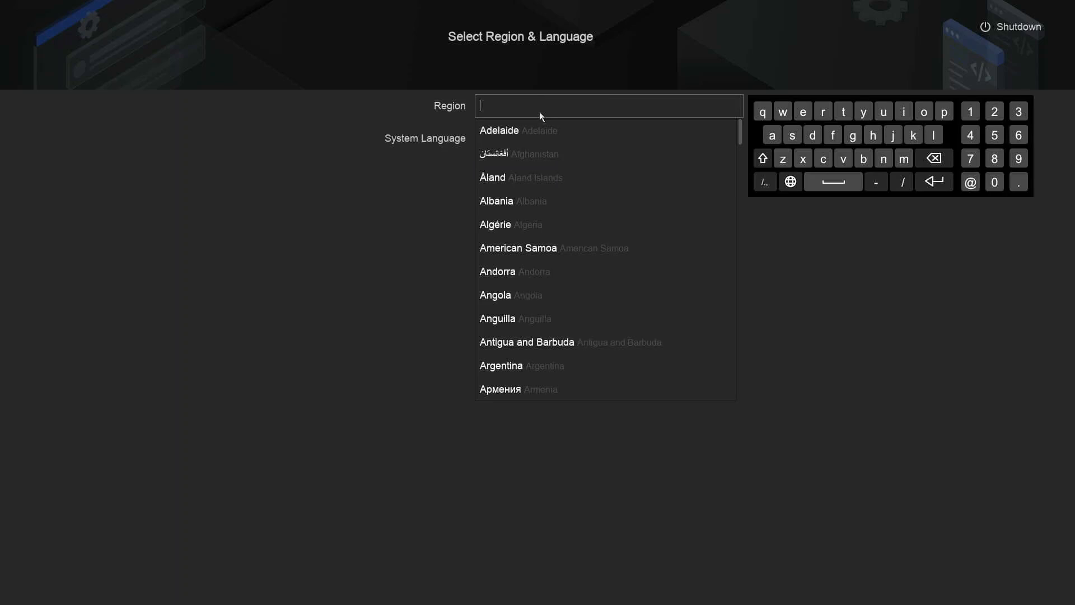
click(885, 112)
click(885, 159)
click(904, 113)
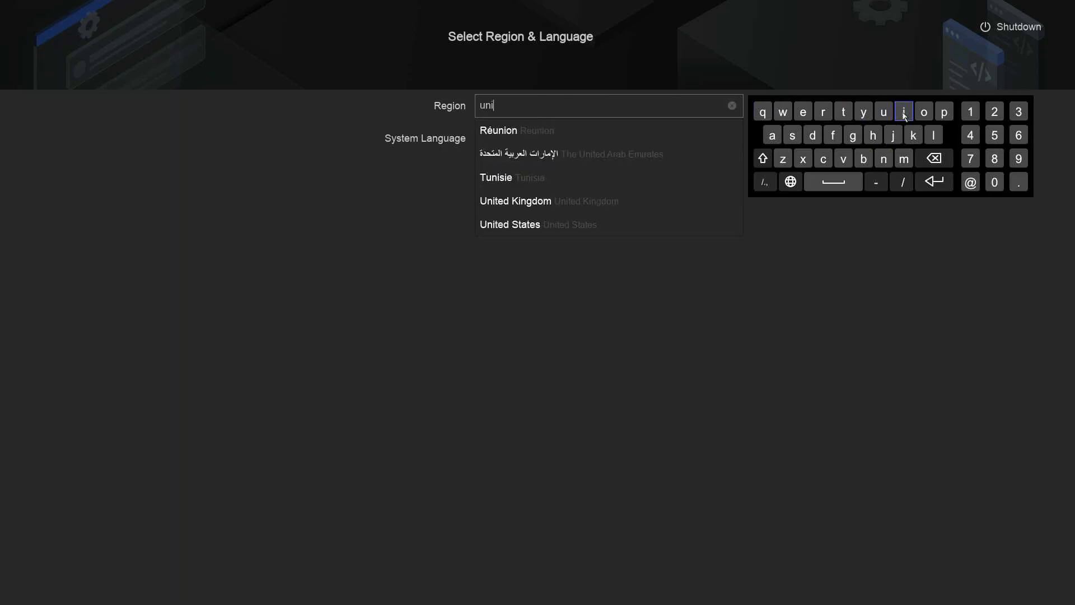
click(563, 208)
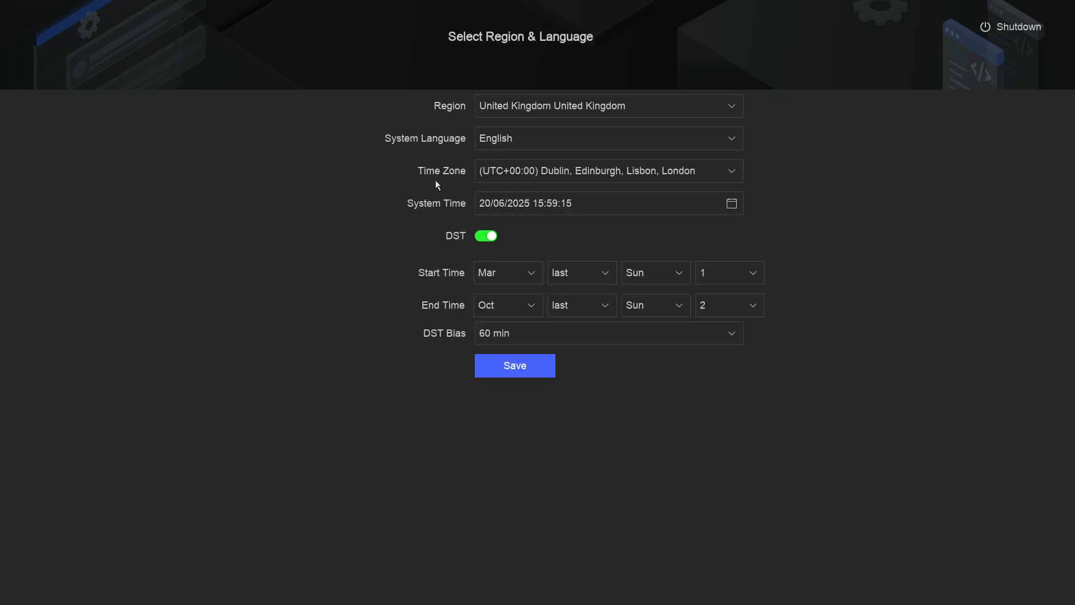
click(496, 140)
click(495, 140)
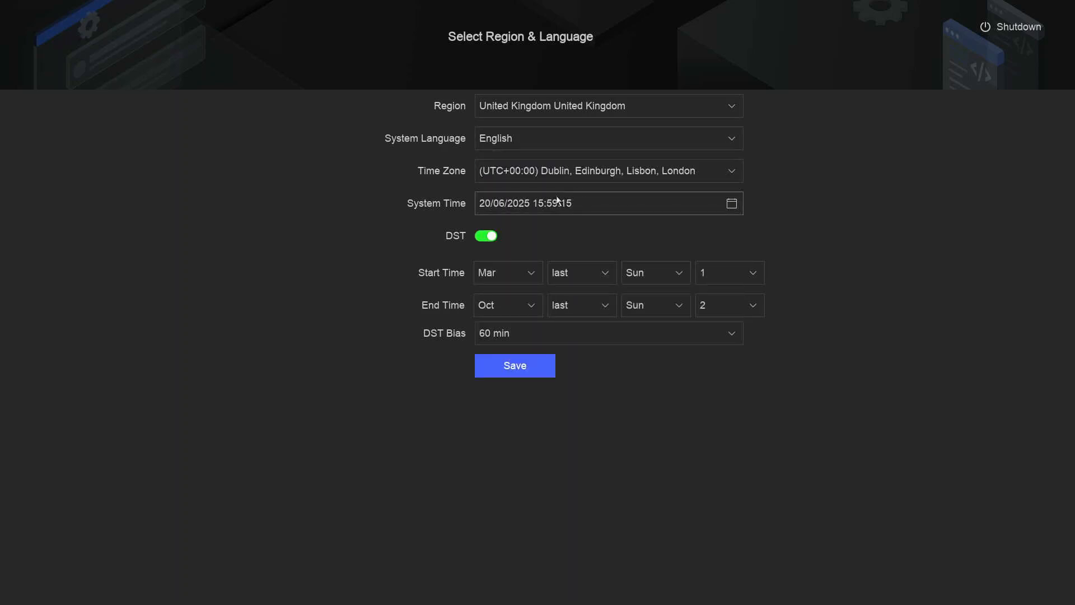
- Confirm the current system time, keep DST starting in the last week, and save
click(740, 206)
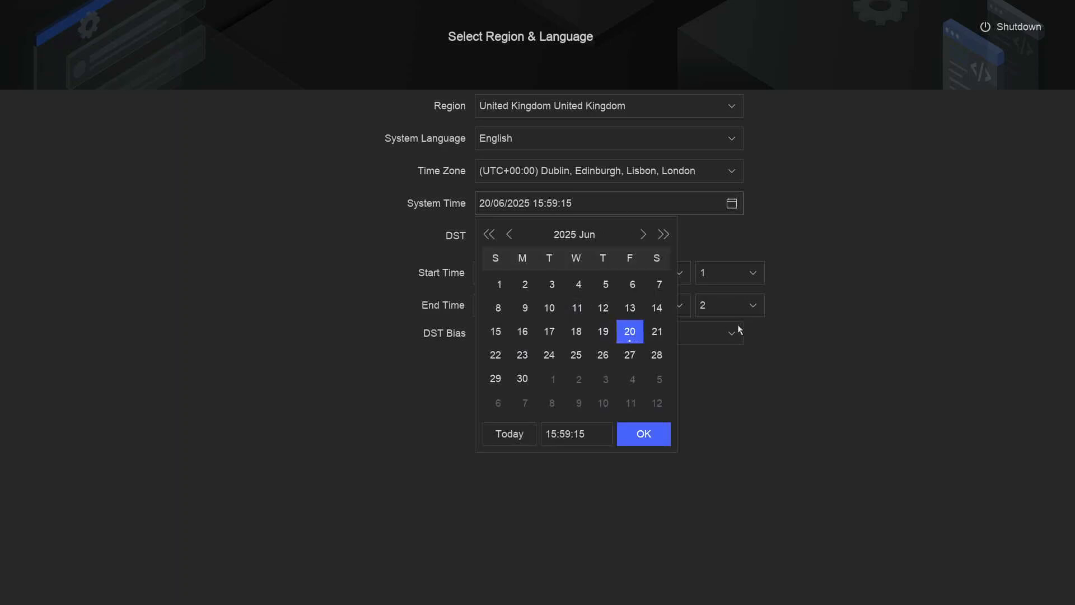
click(654, 433)
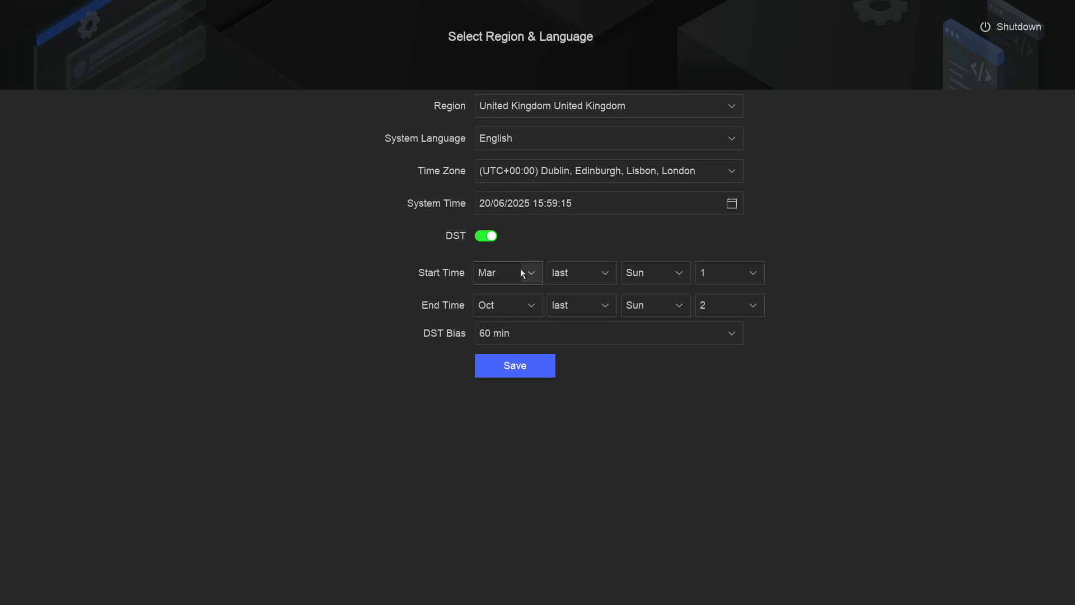
click(595, 281)
click(577, 391)
click(520, 371)
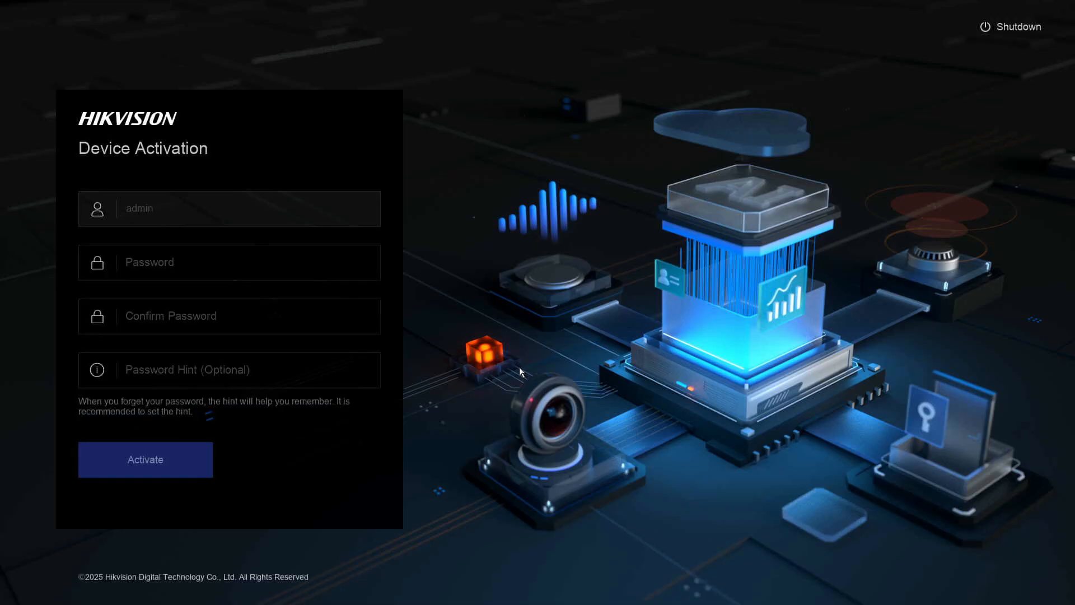
- Enter the new admin password with the on-screen keyboard, adding digits to meet the password rules
click(186, 263)
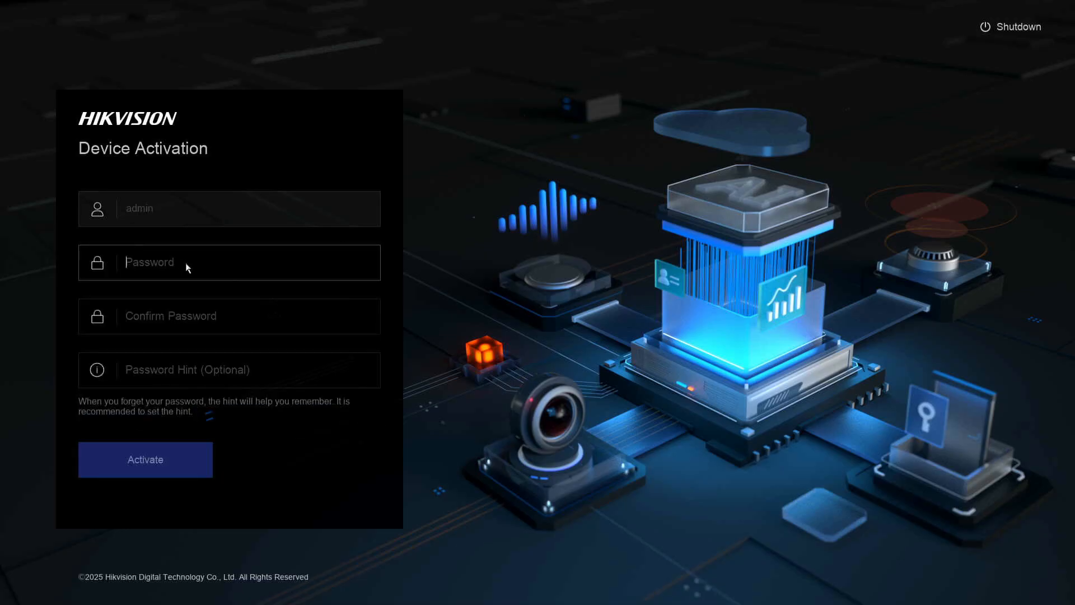
click(148, 262)
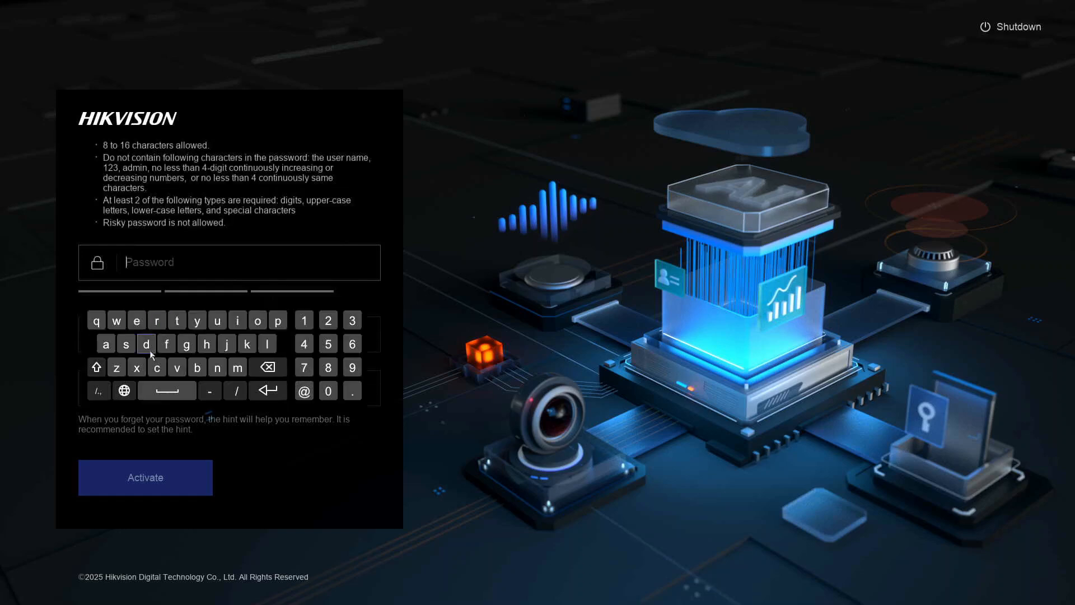
click(129, 351)
click(130, 349)
click(159, 325)
click(158, 368)
click(159, 368)
click(174, 325)
click(177, 367)
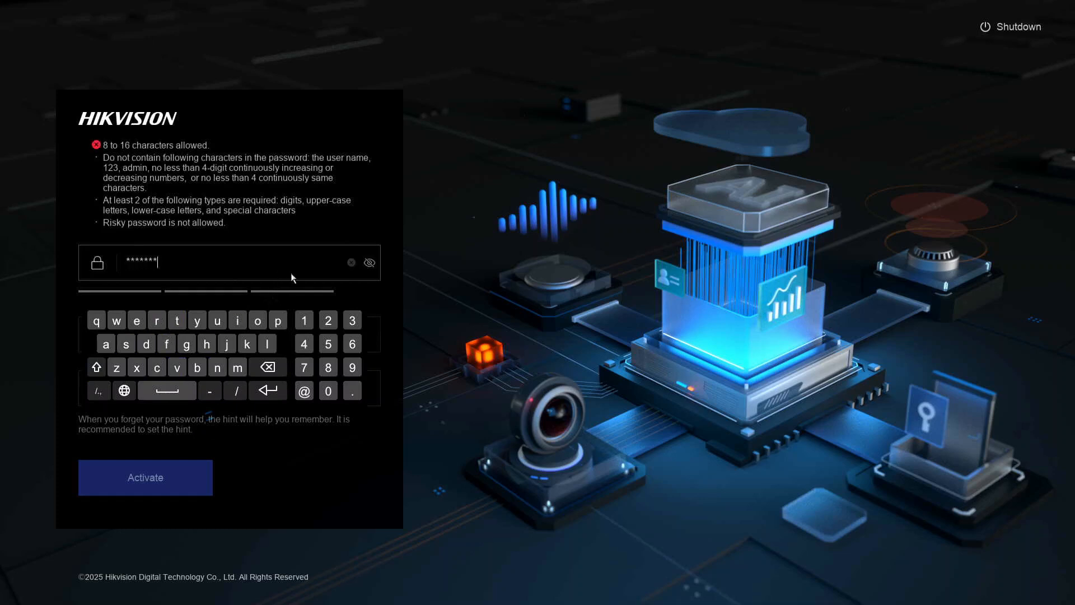
click(369, 265)
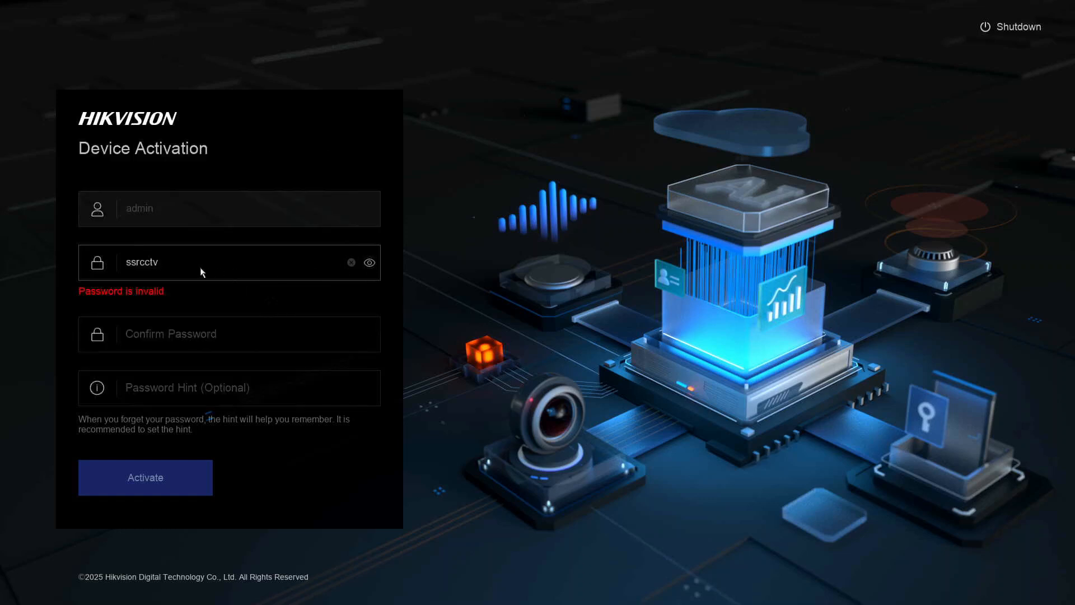
click(177, 267)
click(352, 320)
click(329, 321)
click(304, 321)
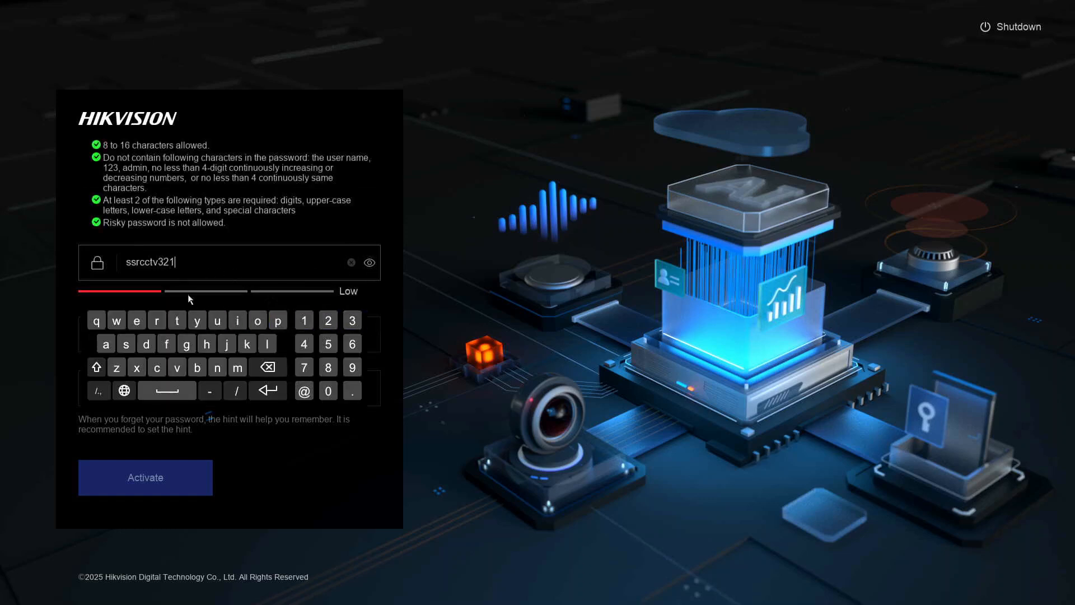
click(388, 305)
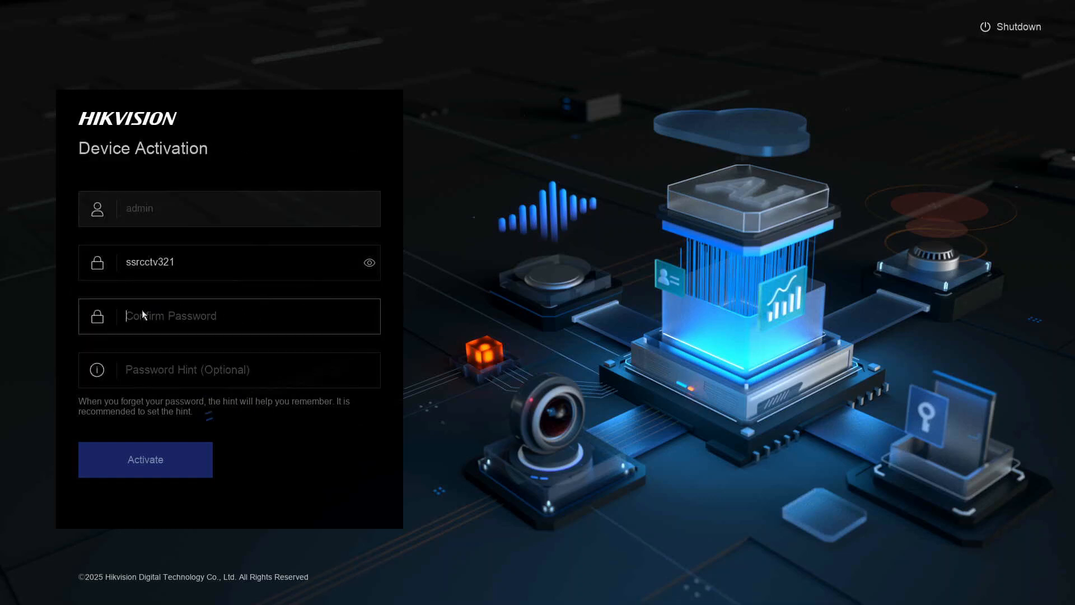
- Re-enter the same password in Confirm Password and activate the device
click(177, 319)
click(125, 398)
click(126, 398)
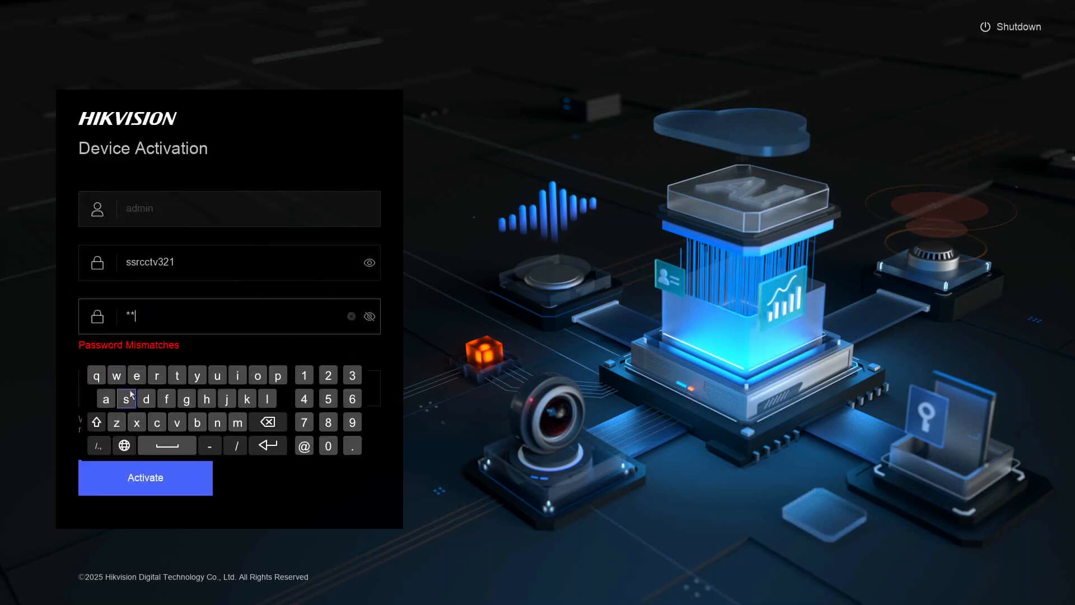
click(157, 375)
click(370, 317)
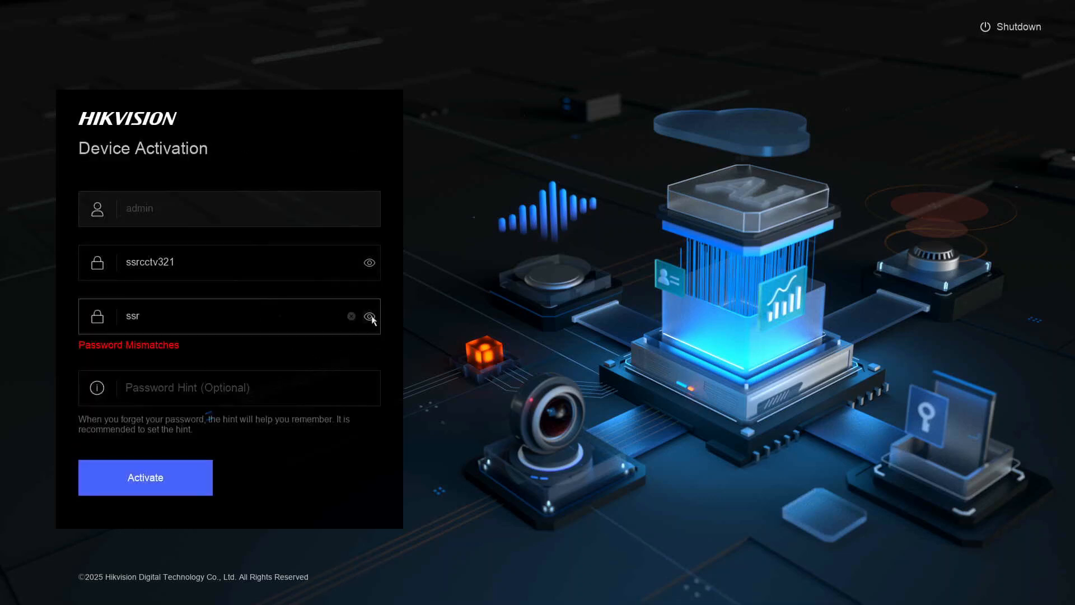
click(154, 318)
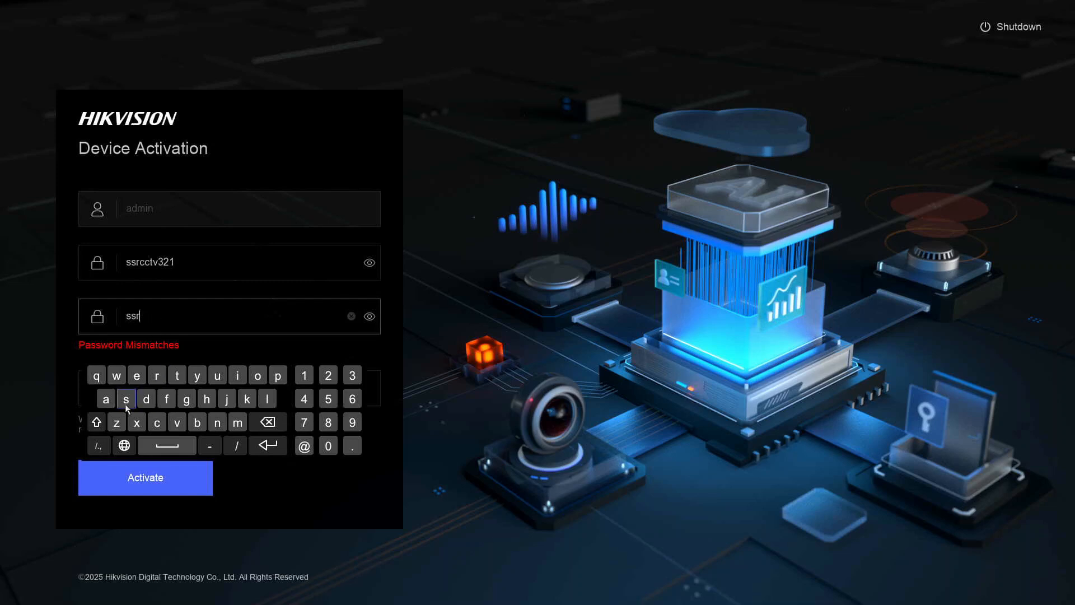
click(158, 428)
click(157, 424)
click(177, 375)
click(177, 423)
click(353, 381)
click(328, 376)
click(304, 376)
click(371, 344)
click(201, 371)
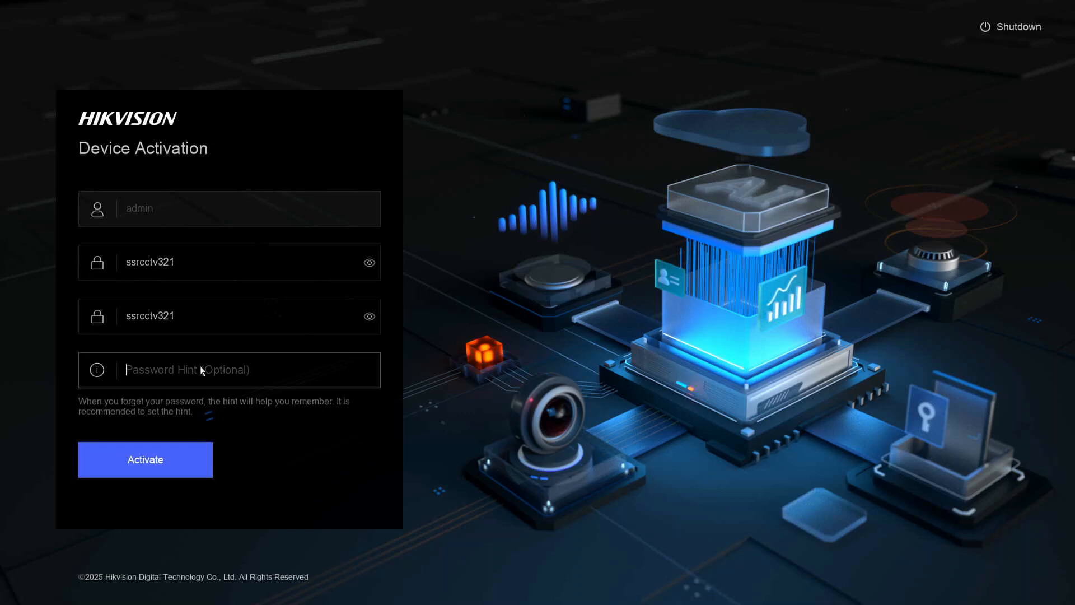
click(146, 460)
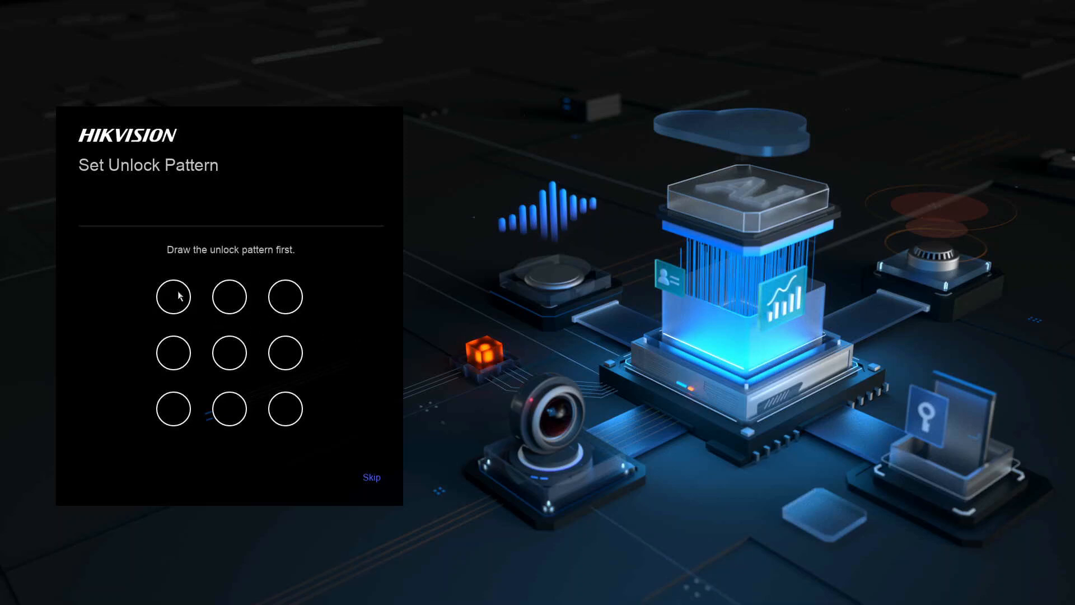
- Draw an L-shaped unlock pattern, then draw it again to confirm it
mouse_move(173, 296)
mouse_down()
mouse_move(175, 414)
mouse_move(285, 409)
mouse_up()
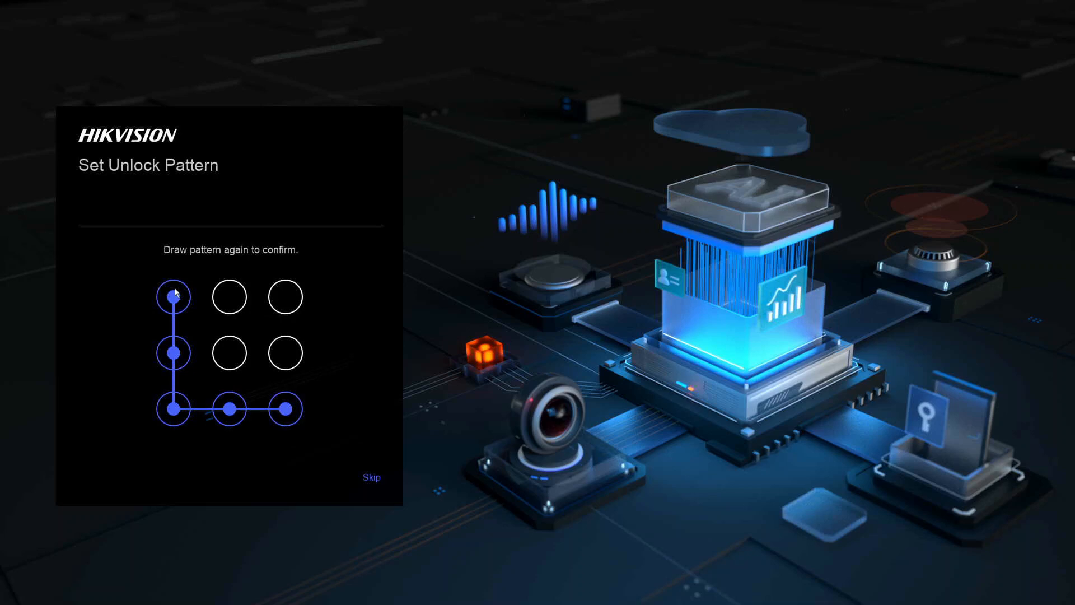
mouse_move(173, 295)
mouse_down()
mouse_move(174, 415)
mouse_move(326, 404)
mouse_up()
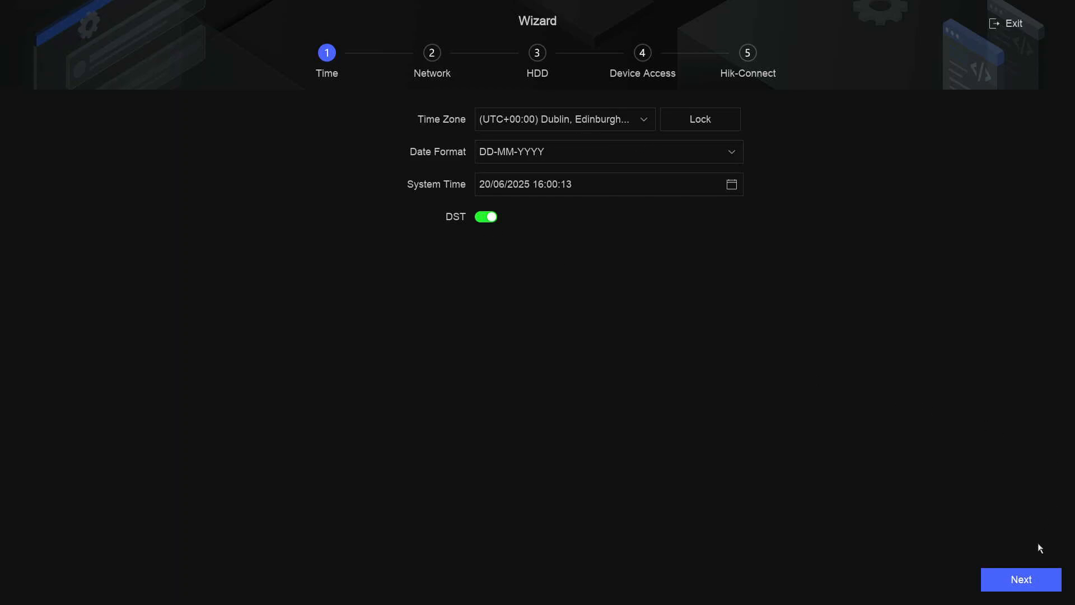
- Accept the London time zone and DST settings on the Time step and continue
click(1031, 579)
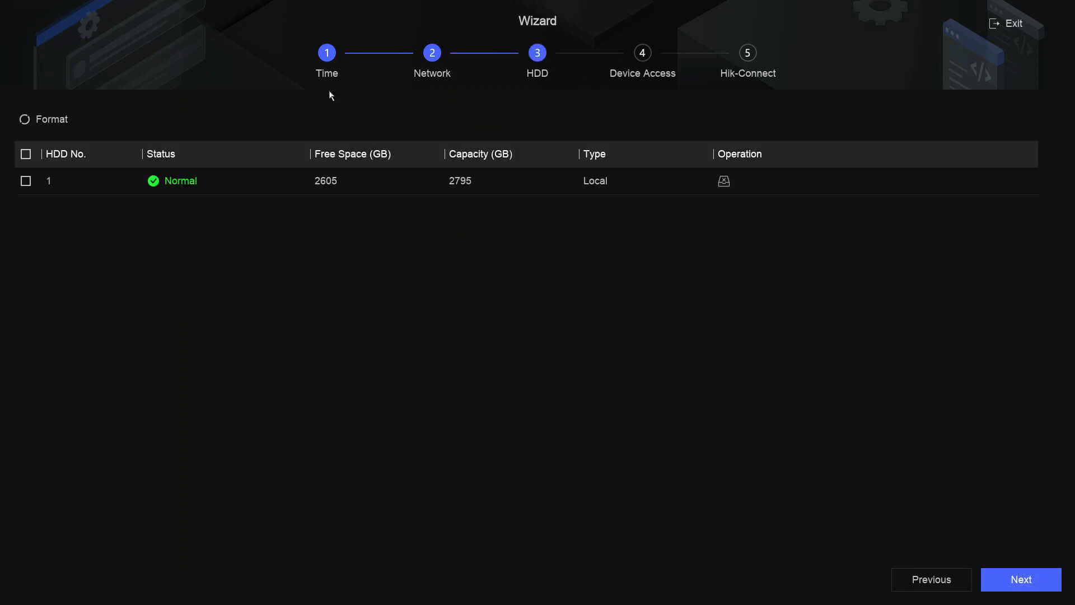
- Select HDD 1, cancel the format to keep its data, and continue to Device Access
click(25, 182)
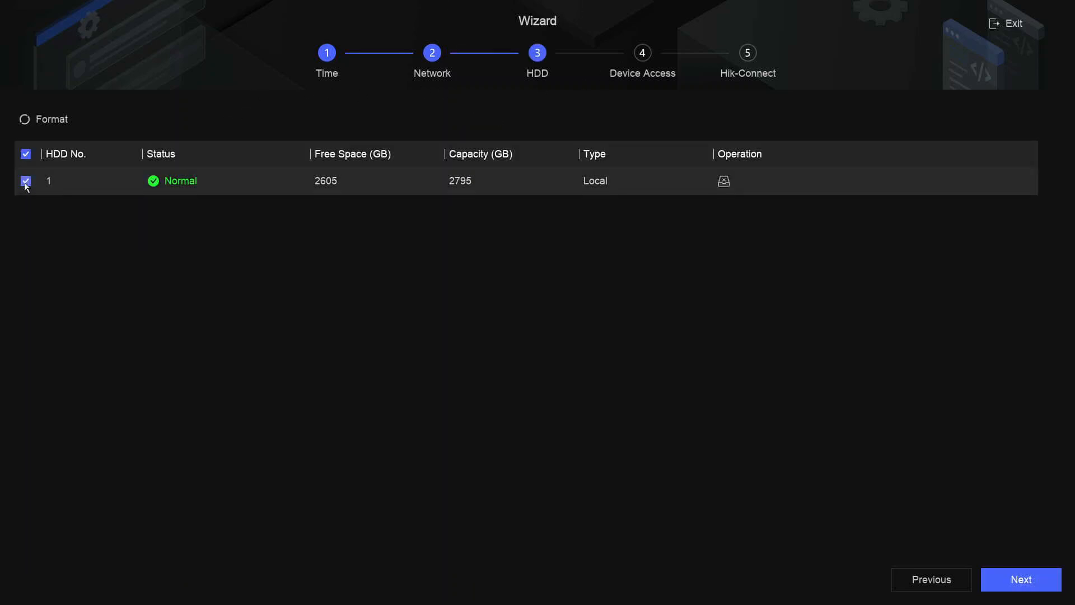
click(39, 125)
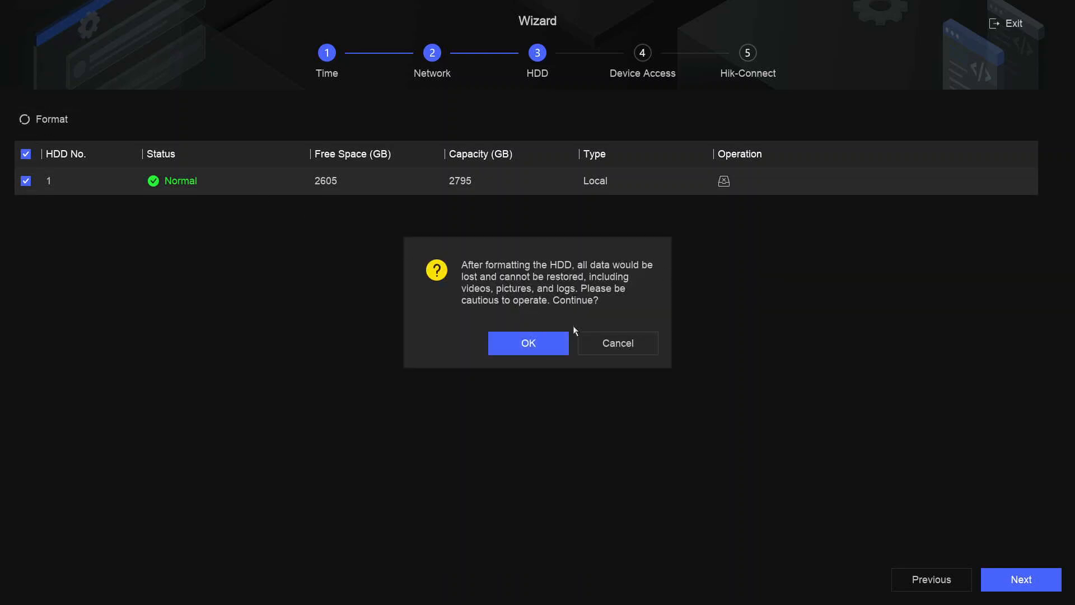
click(629, 349)
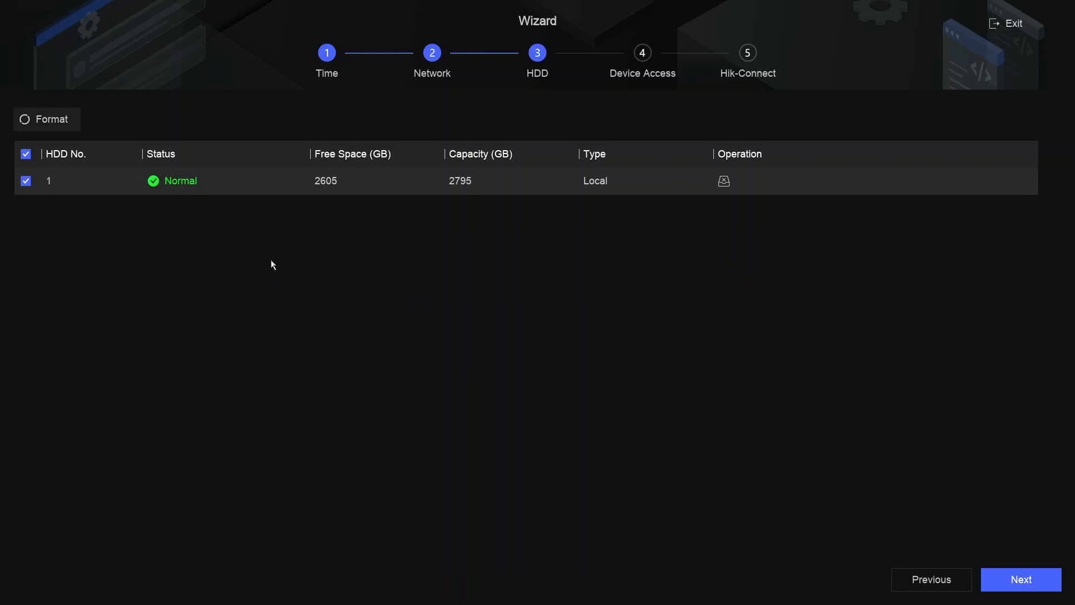
click(1021, 580)
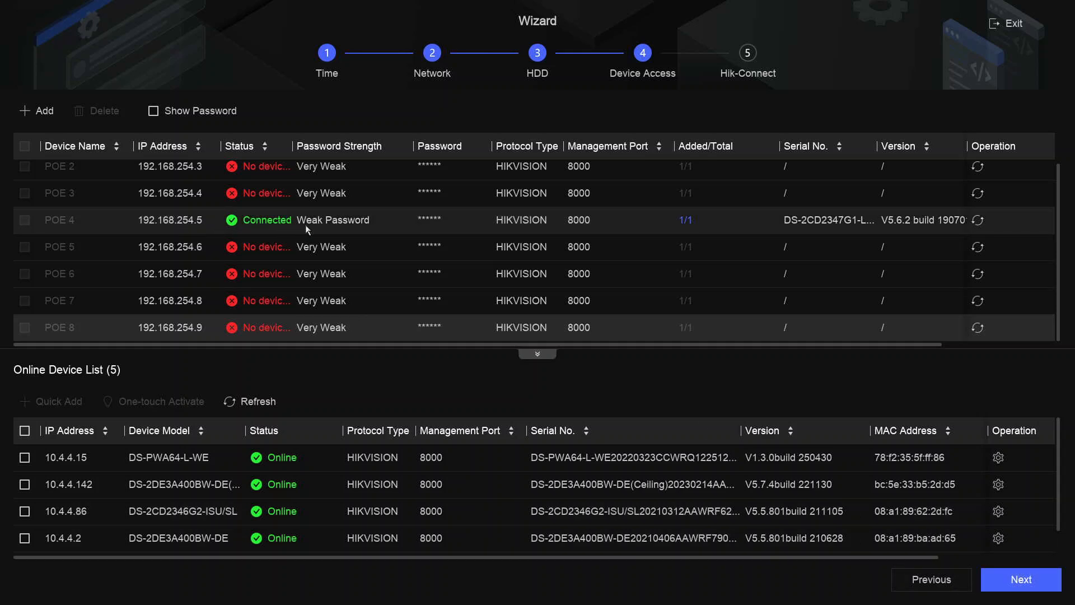
- Continue from the Device Access camera tables to the Hik-Connect step
click(1031, 584)
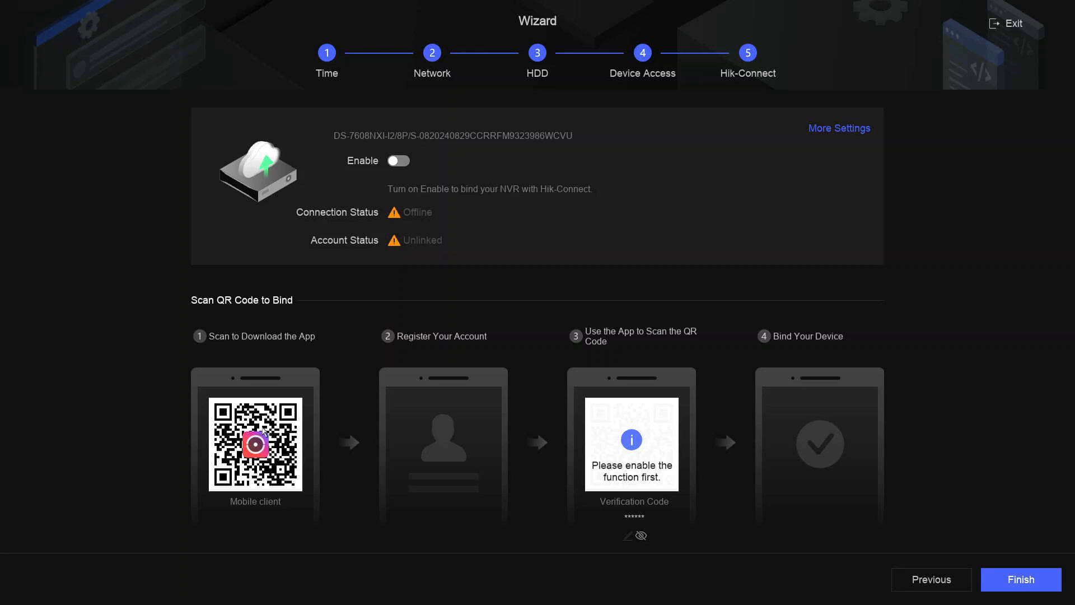
- Turn on Hik-Connect binding, read through the privacy policy, and accept the service terms
click(399, 161)
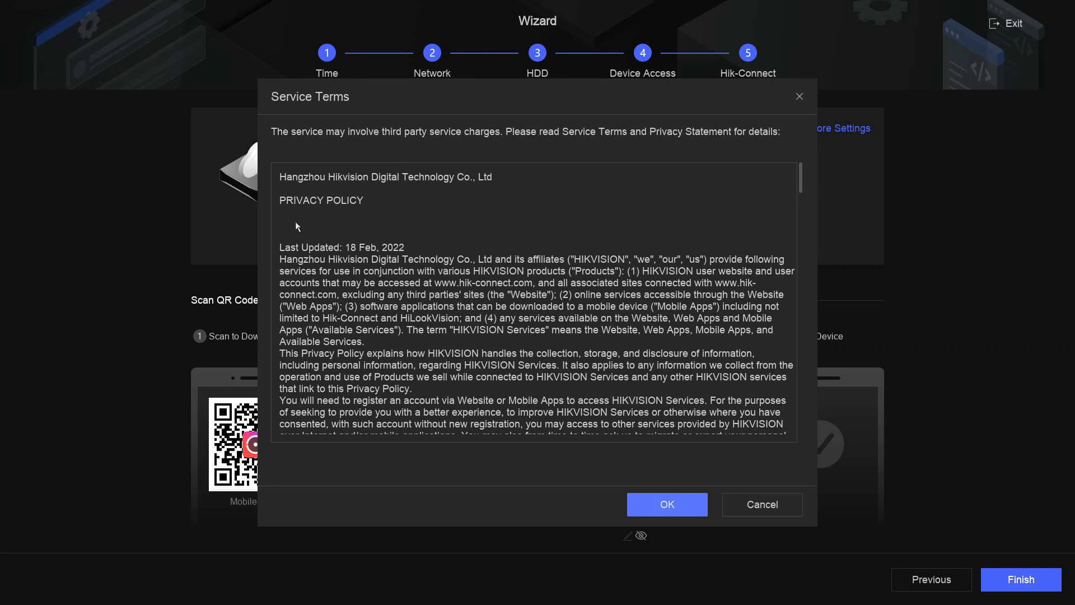
scroll(367, 285, down, 20)
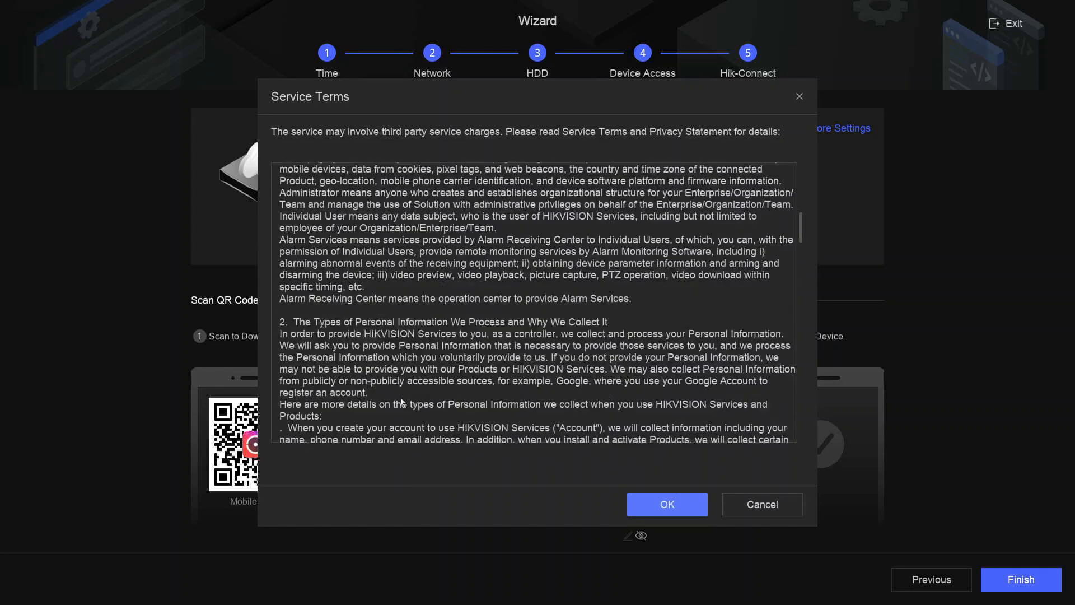
scroll(404, 398, down, 20)
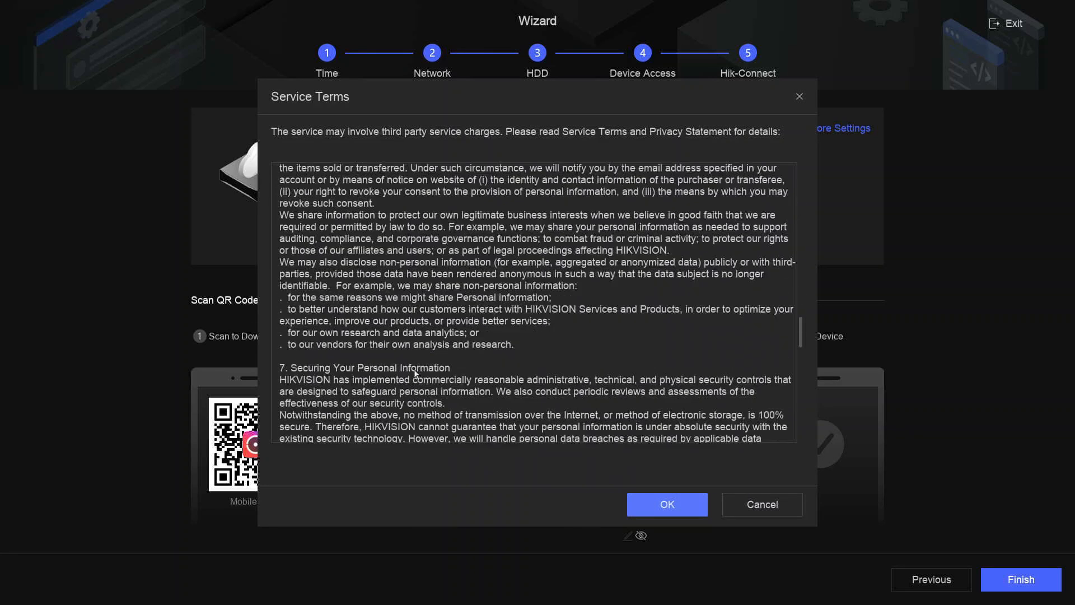
scroll(418, 374, down, 20)
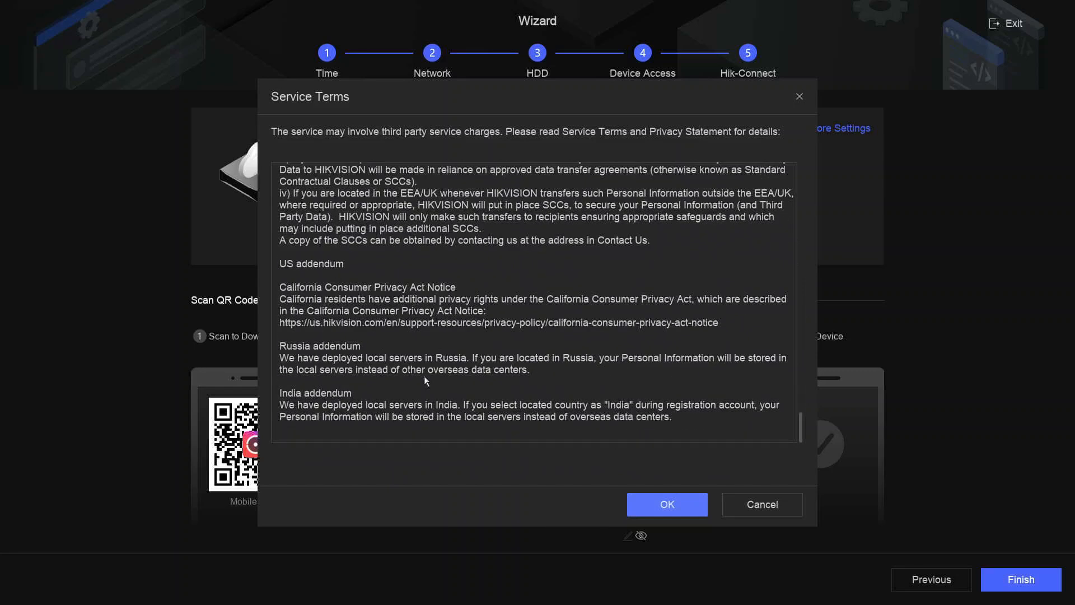
click(674, 513)
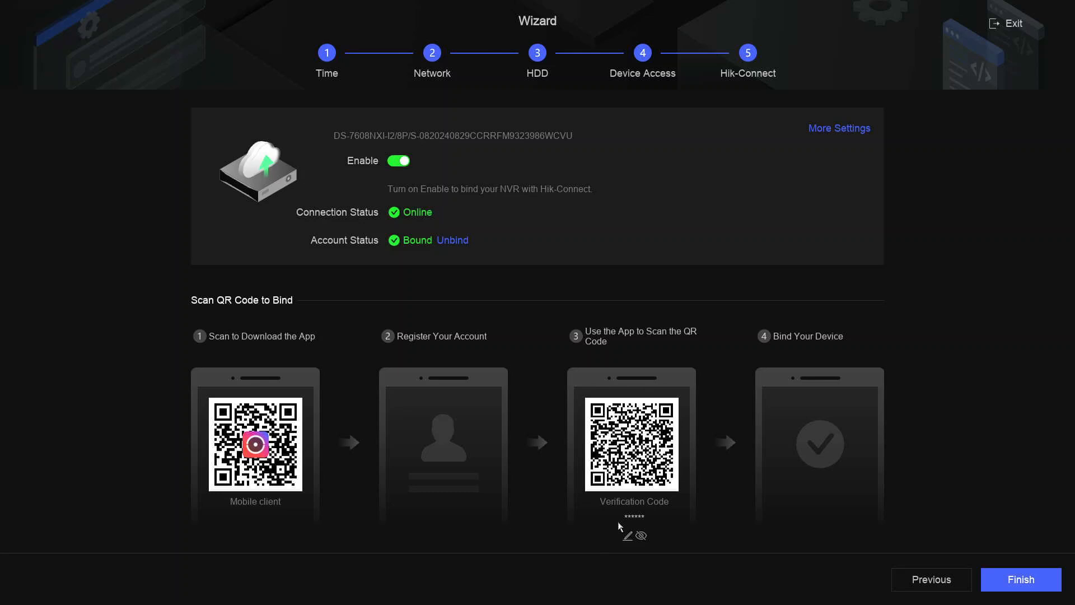
- Reveal the Hik-Connect verification code and delete the old code for editing
click(642, 538)
click(628, 536)
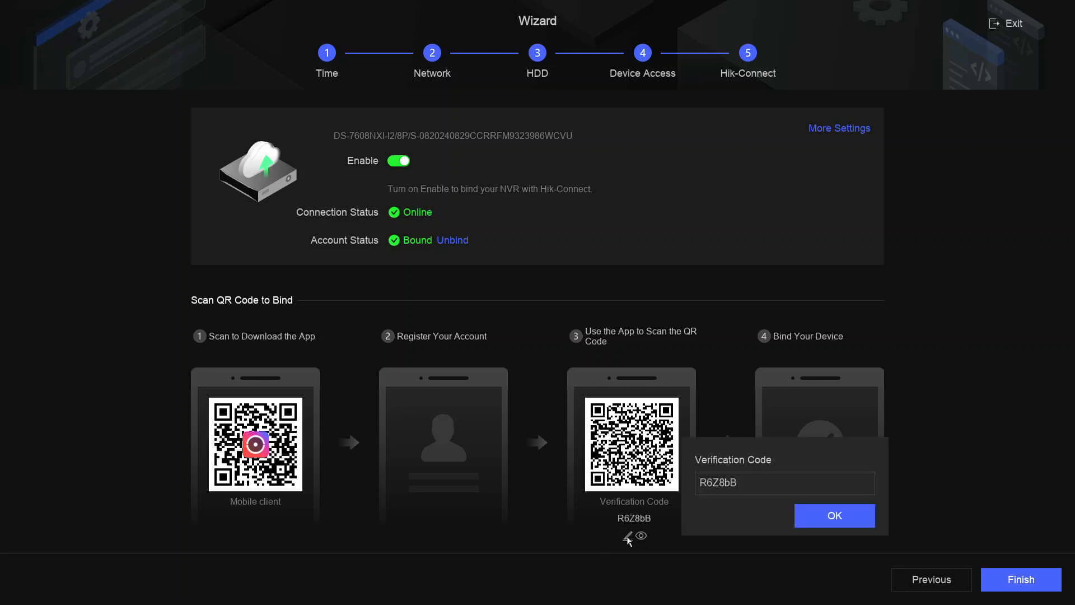
click(771, 484)
click(879, 564)
click(880, 564)
click(879, 565)
click(880, 565)
click(879, 564)
click(879, 564)
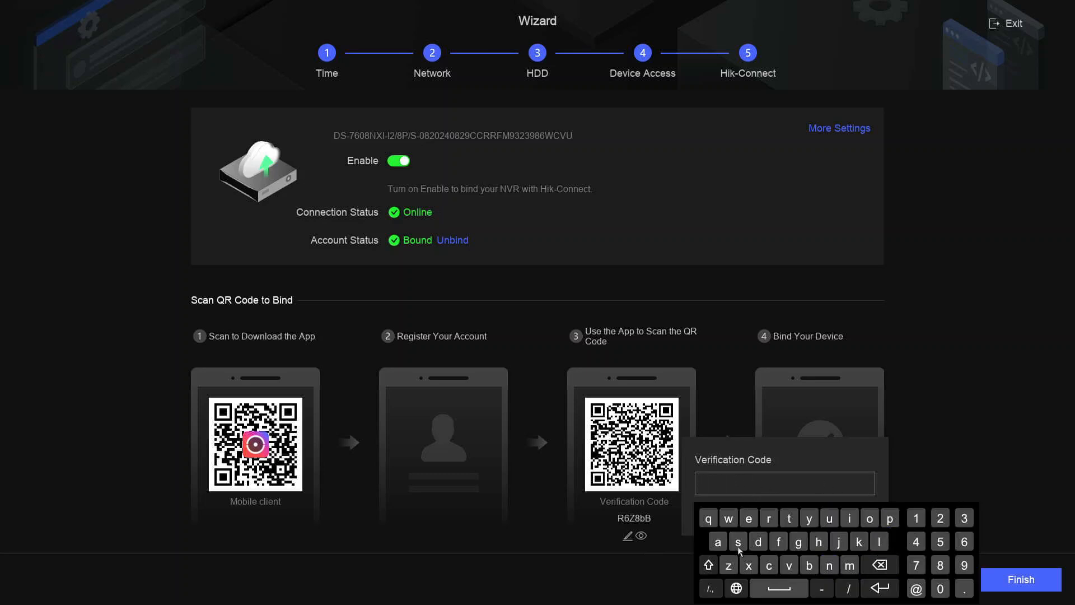
- Enter a new letters-and-digits verification code, confirm it, and finish the wizard
click(739, 546)
click(739, 546)
click(769, 518)
click(768, 565)
click(769, 565)
click(788, 519)
click(789, 565)
click(963, 519)
click(940, 518)
click(916, 519)
click(883, 587)
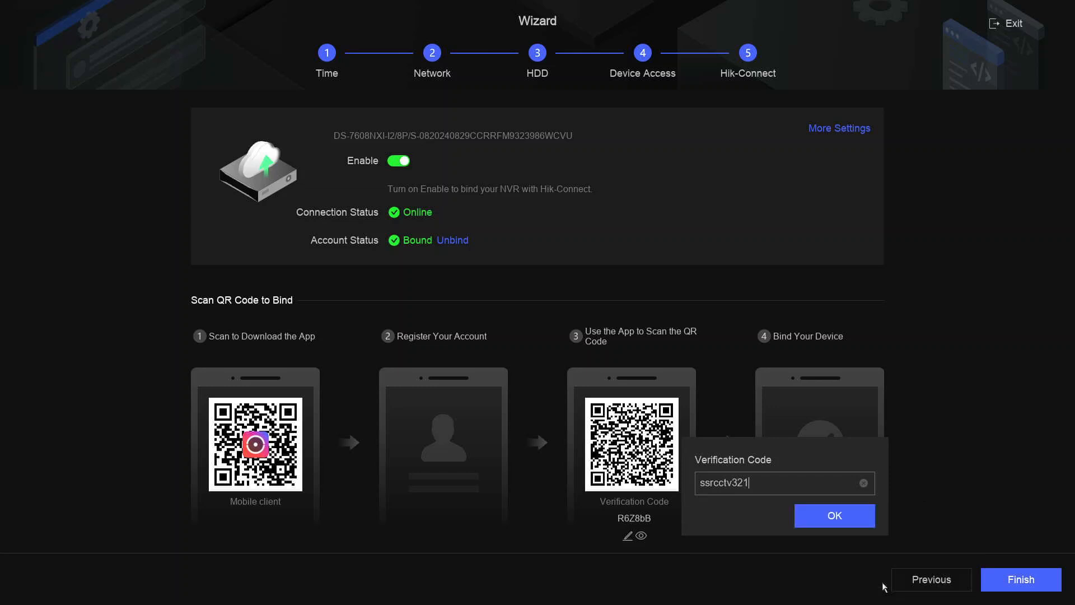
click(829, 516)
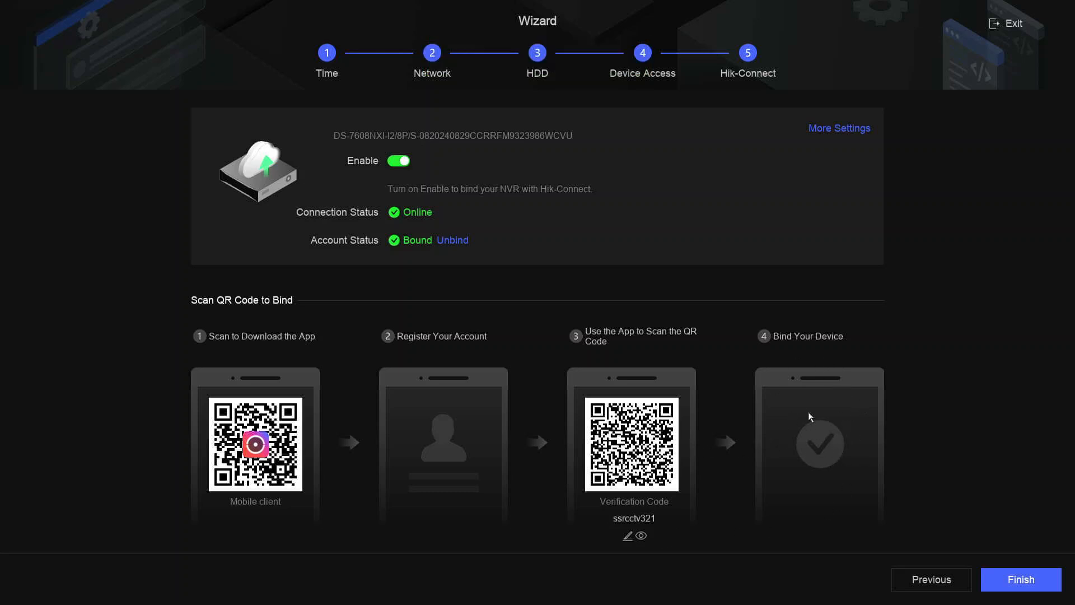
click(1022, 580)
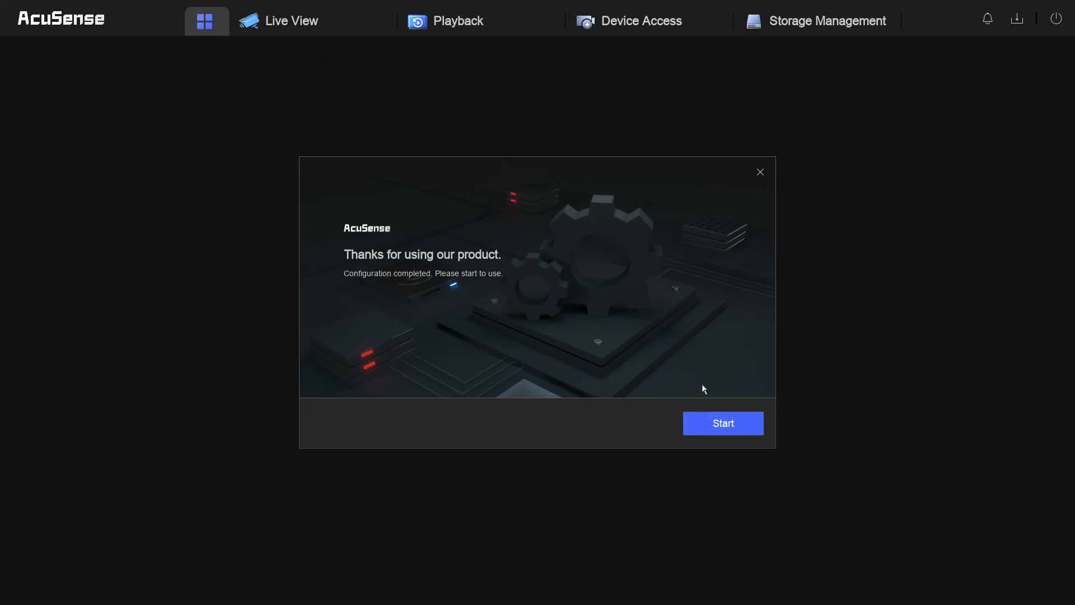
- Close the Configuration completed dialog with Start and allow the camera microphone
click(730, 427)
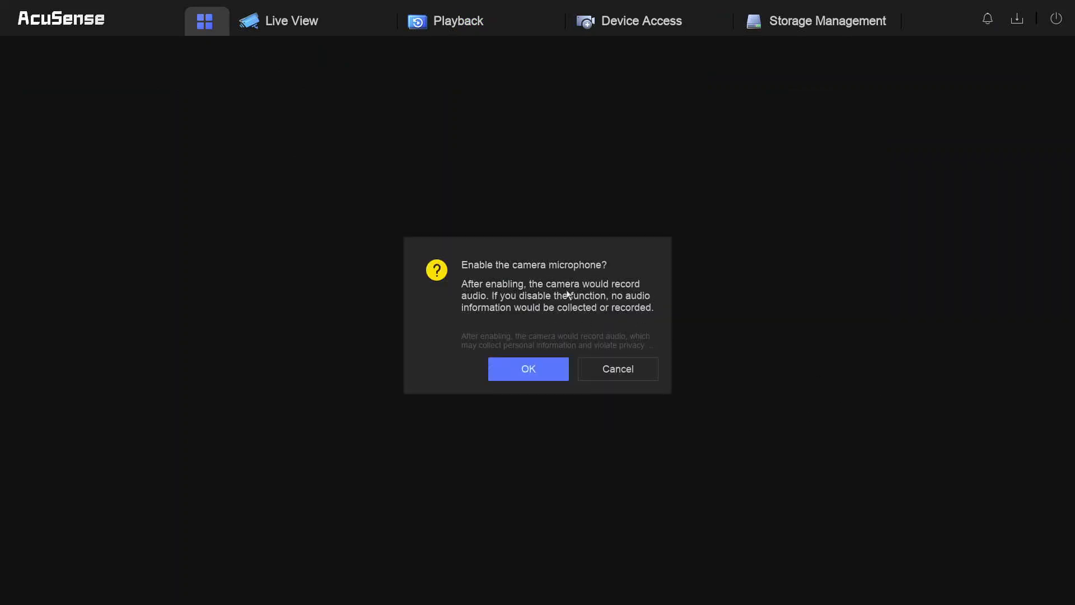
click(531, 369)
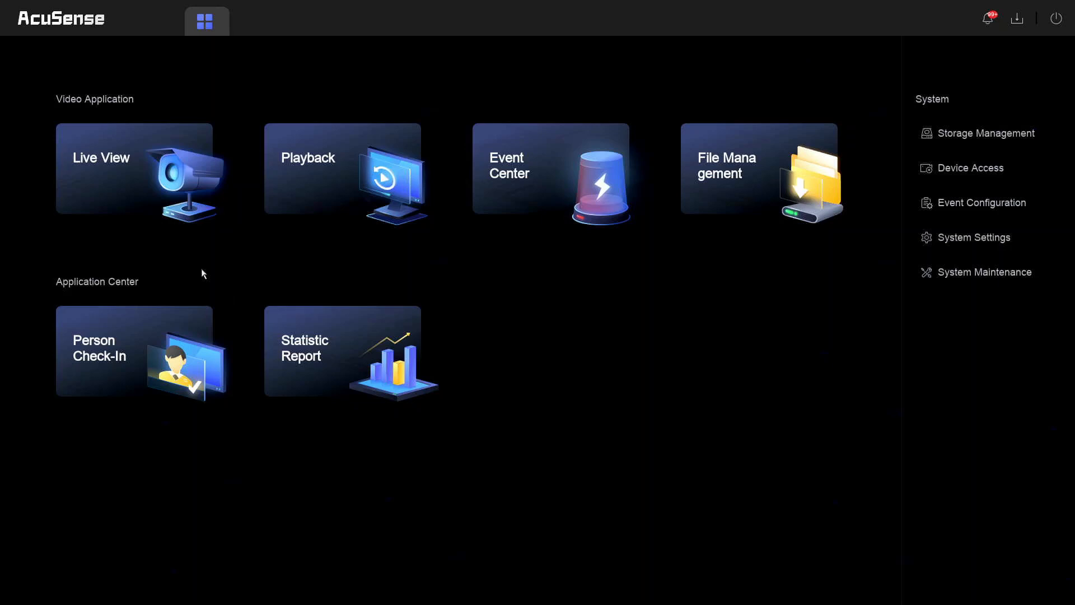
- Open Live View, maximise channel D4 'SSR IP Internal', then go back to the home dashboard
click(101, 164)
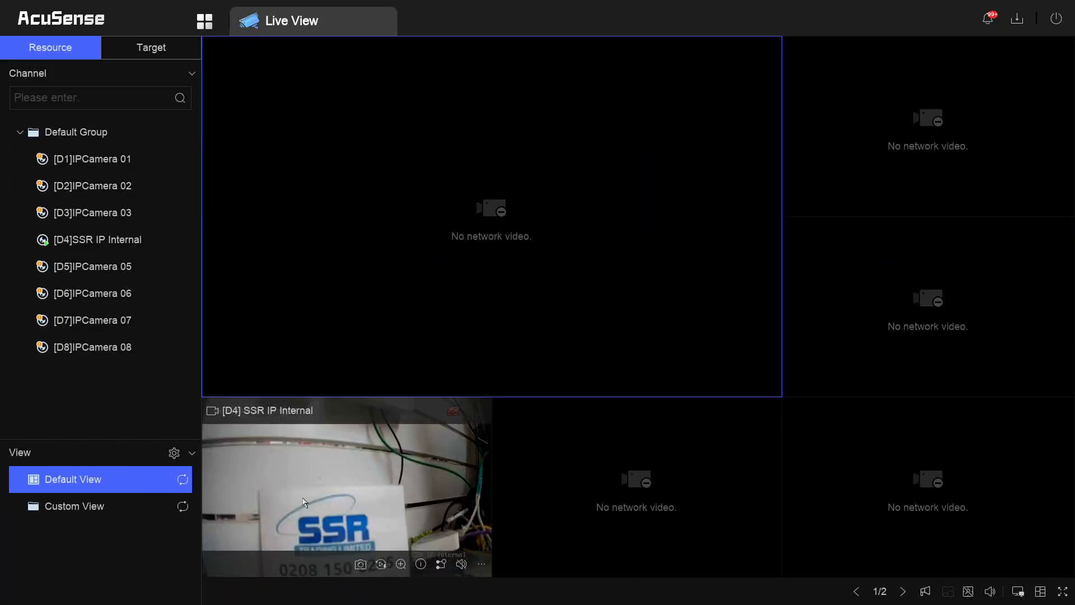
double_click(317, 520)
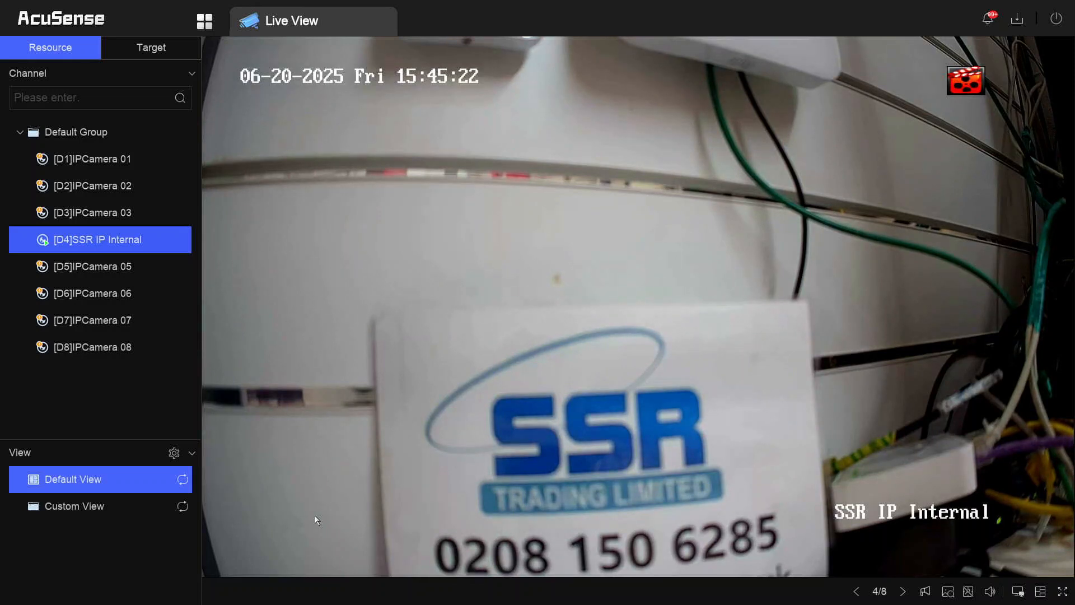
click(215, 22)
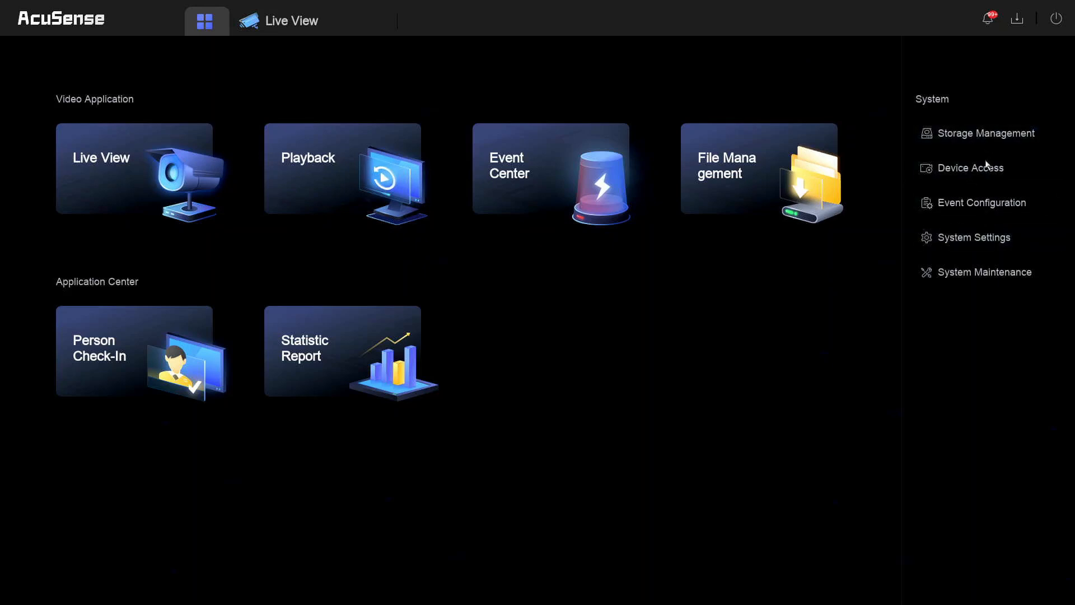
- Turn off power on PoE port 1 in Device Access PoE Settings and save
click(952, 173)
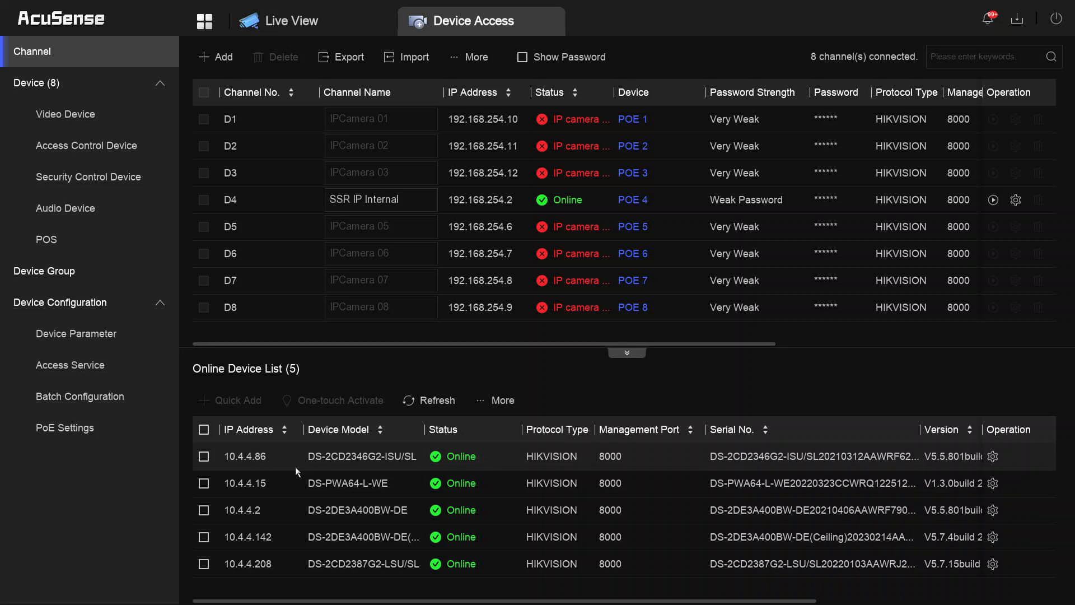
click(82, 431)
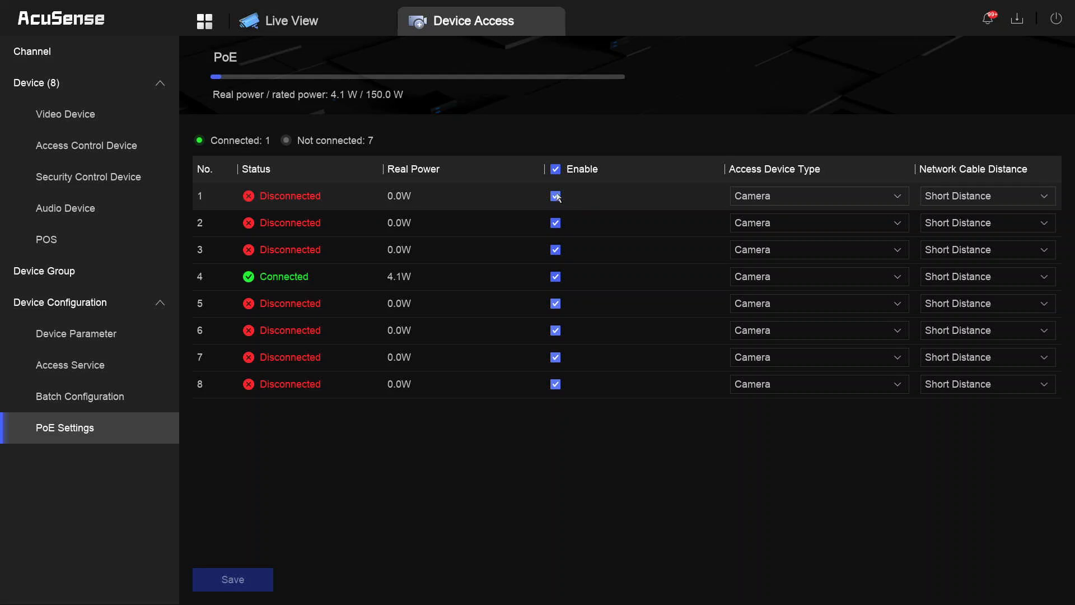
click(556, 196)
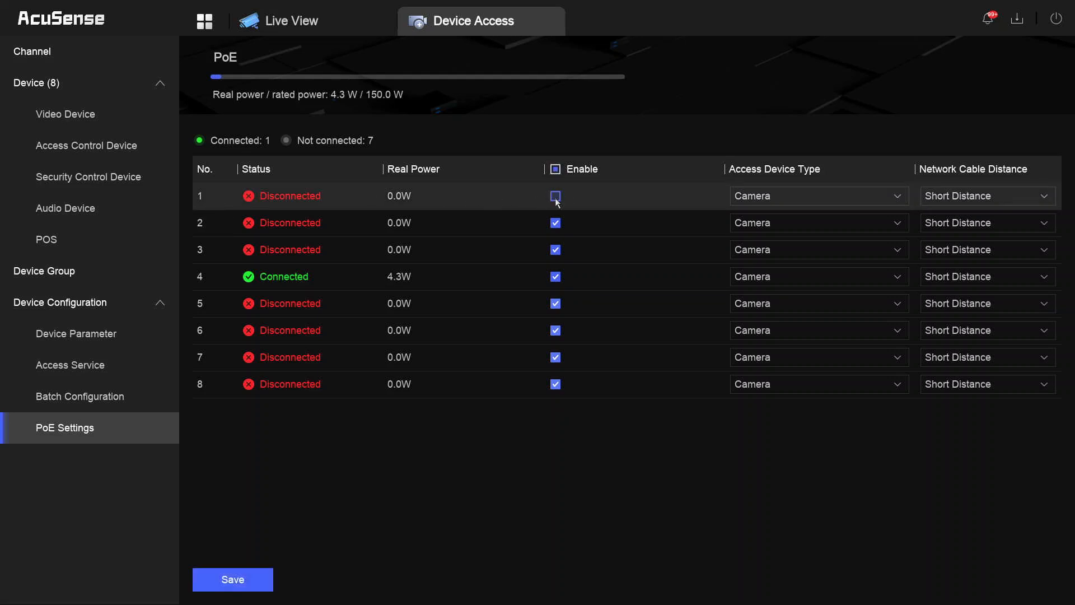
click(235, 579)
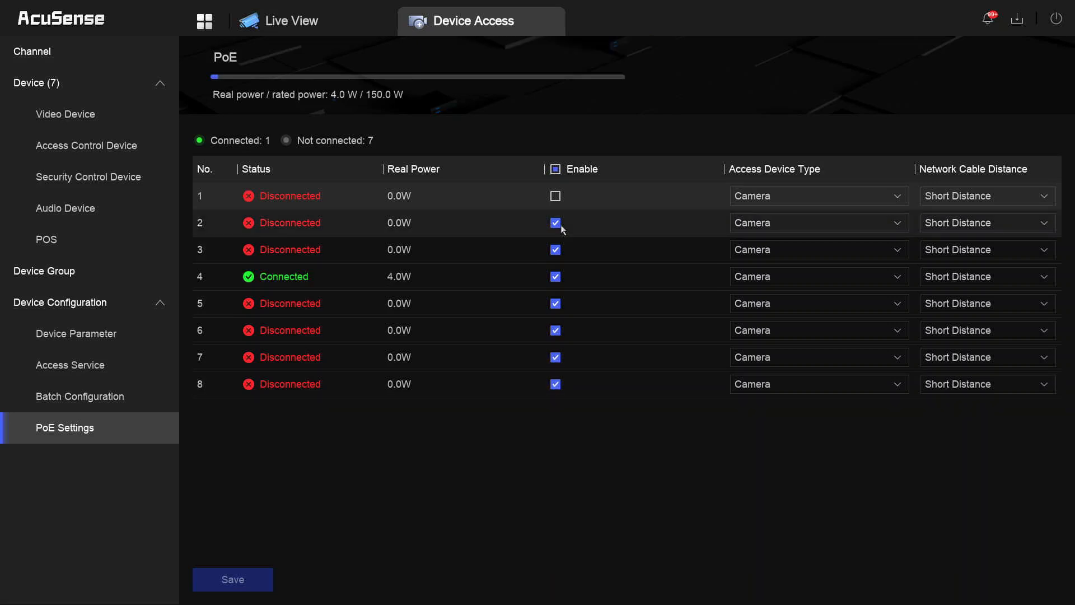
- Re-enable PoE port 1, save, and return to the Channel list
click(556, 196)
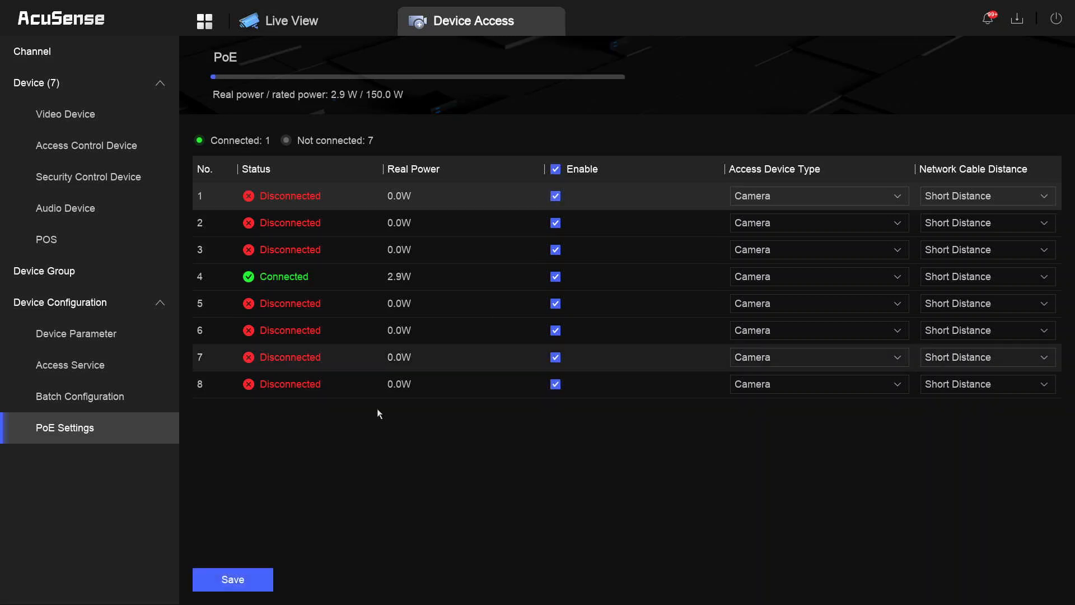
click(235, 583)
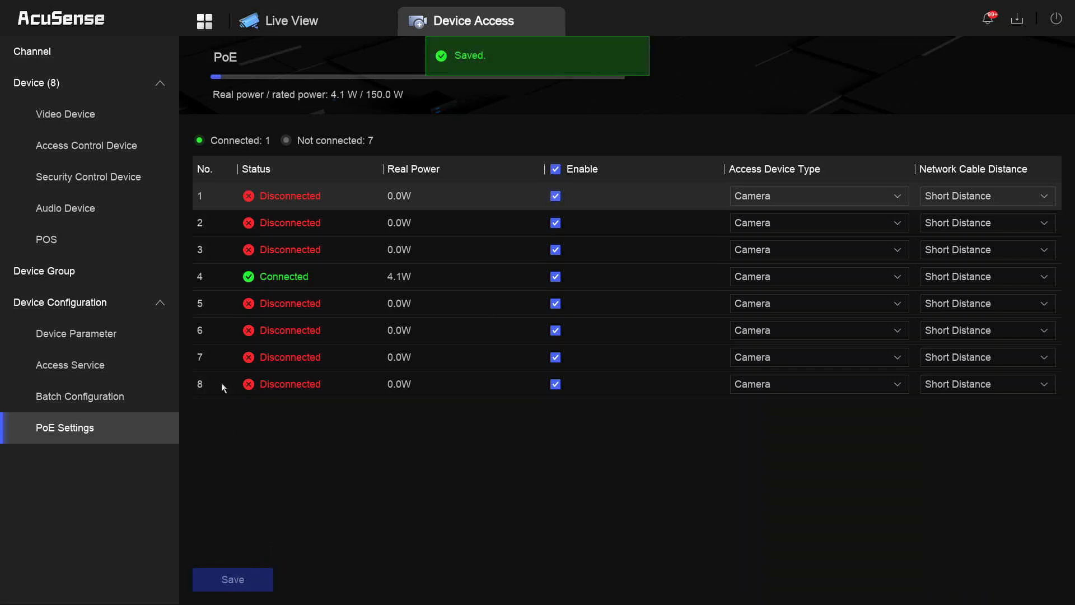
click(204, 23)
click(474, 21)
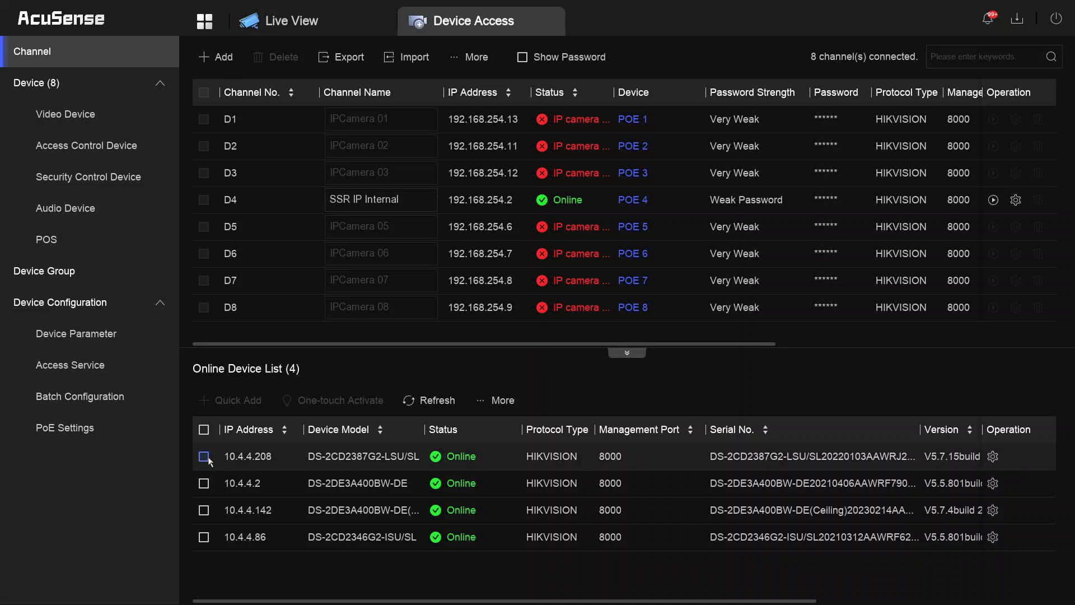
- Try to quick-add the 10.4.4.208 camera and dismiss the no-more-channels error
click(204, 457)
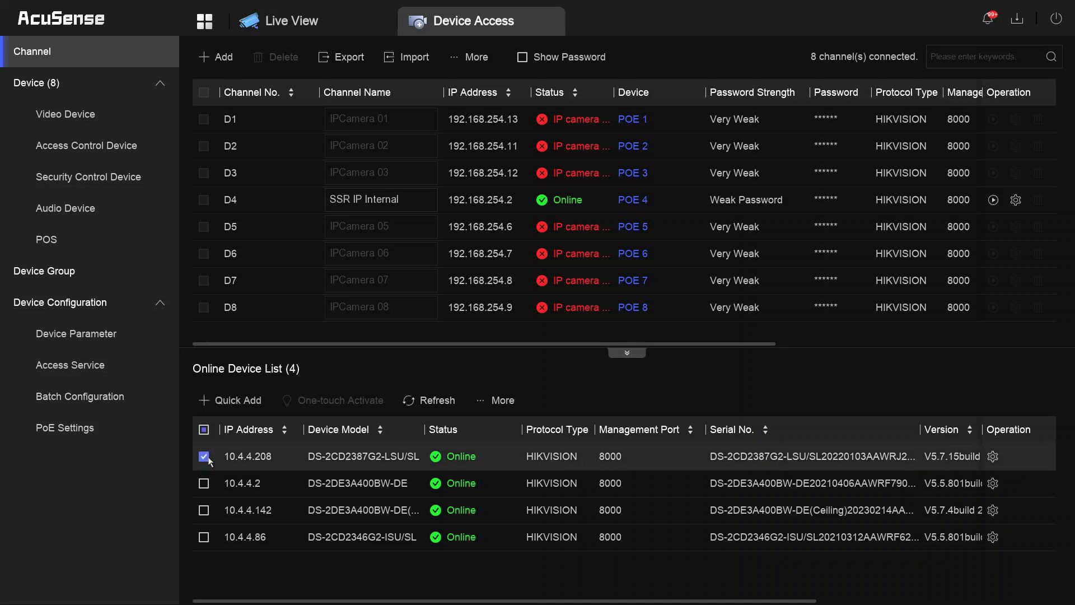
click(225, 403)
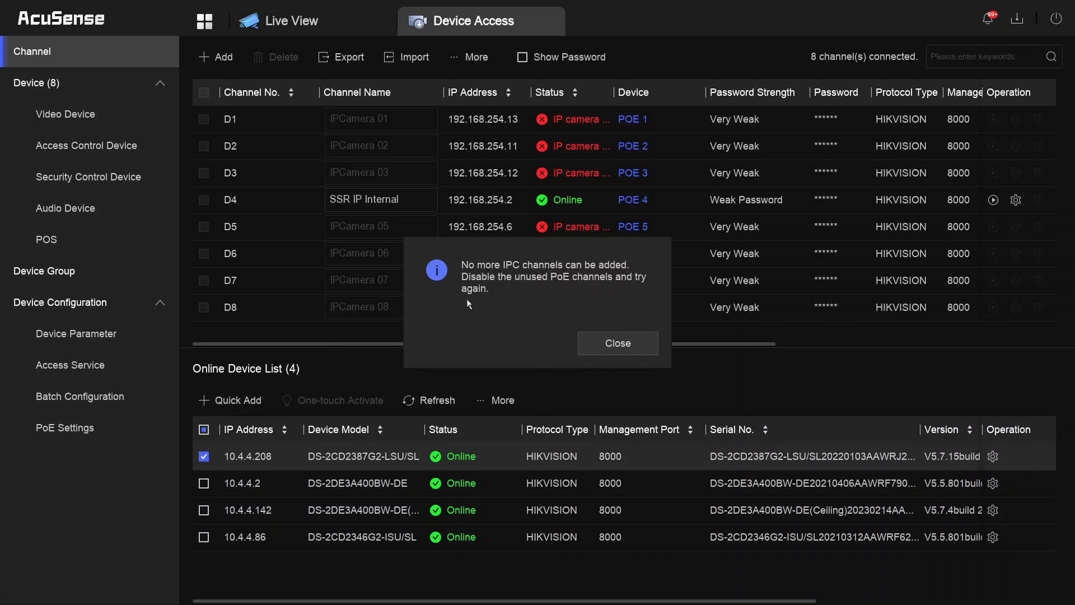
click(618, 348)
- Disable PoE port 1, save the change, and go back to the home dashboard
click(89, 431)
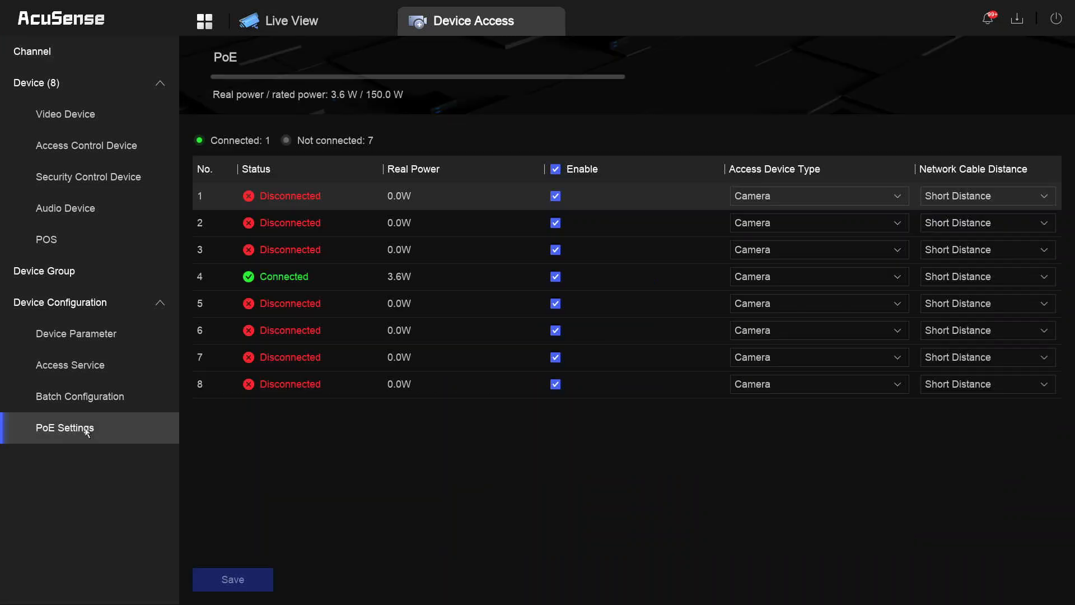
click(554, 198)
click(240, 582)
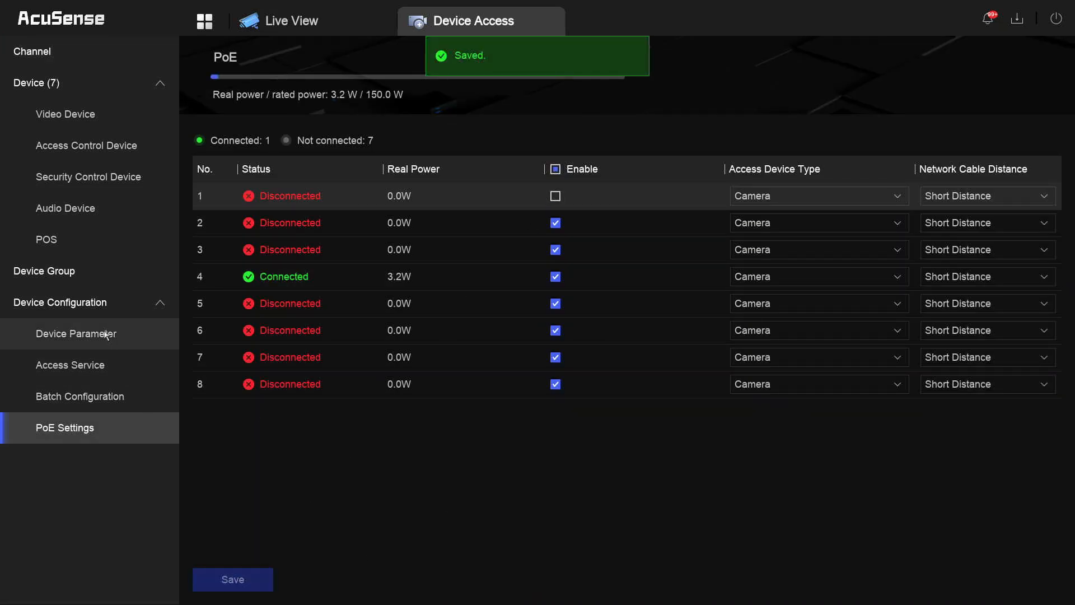
click(82, 372)
click(69, 302)
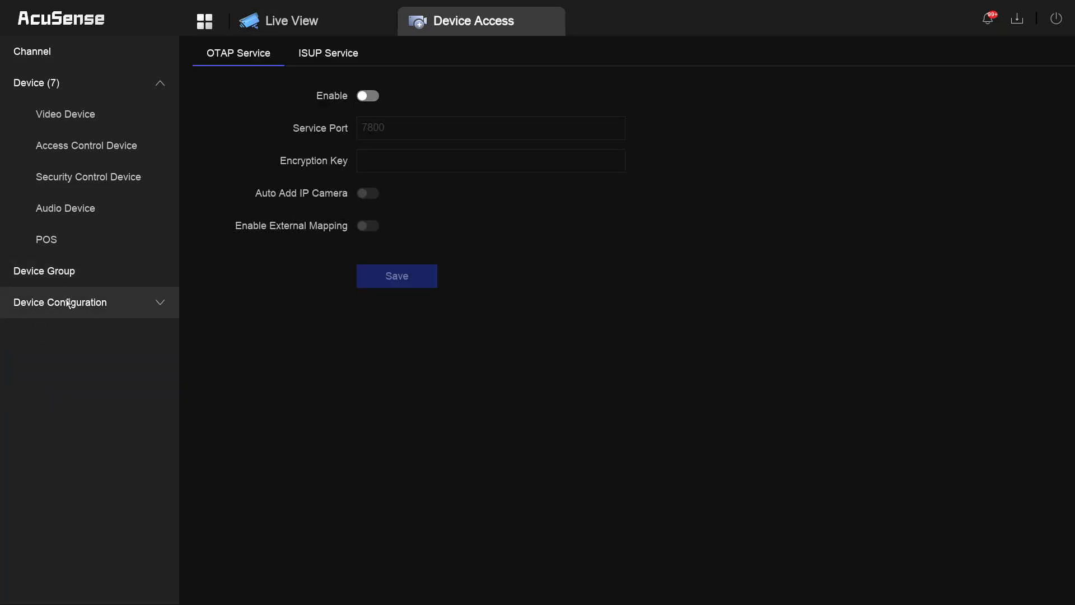
click(205, 21)
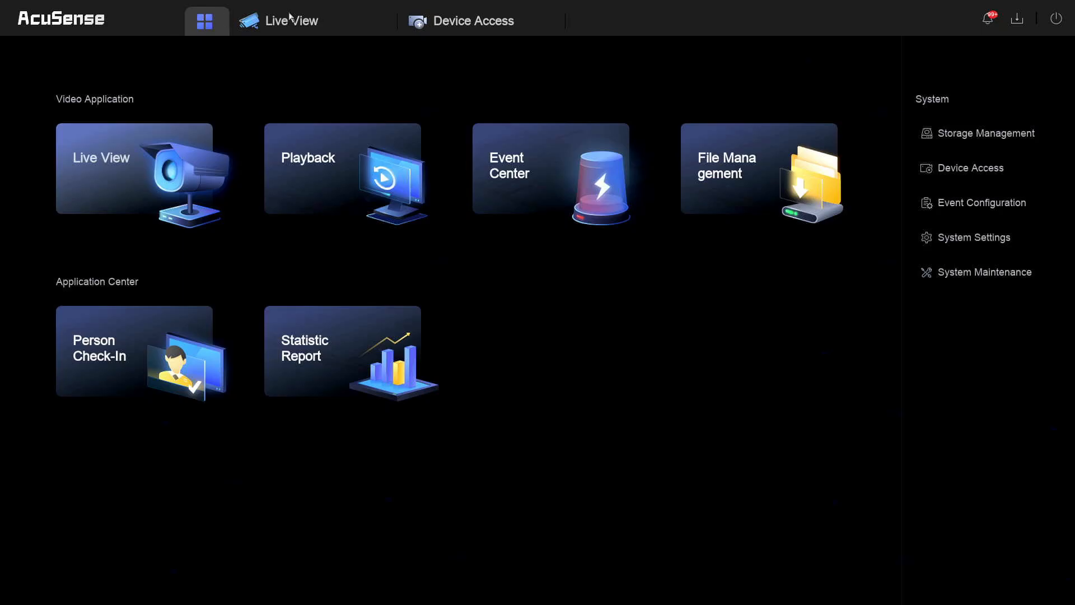
- Quick-add the online camera at 10.4.4.208 from the Device Access list
click(456, 22)
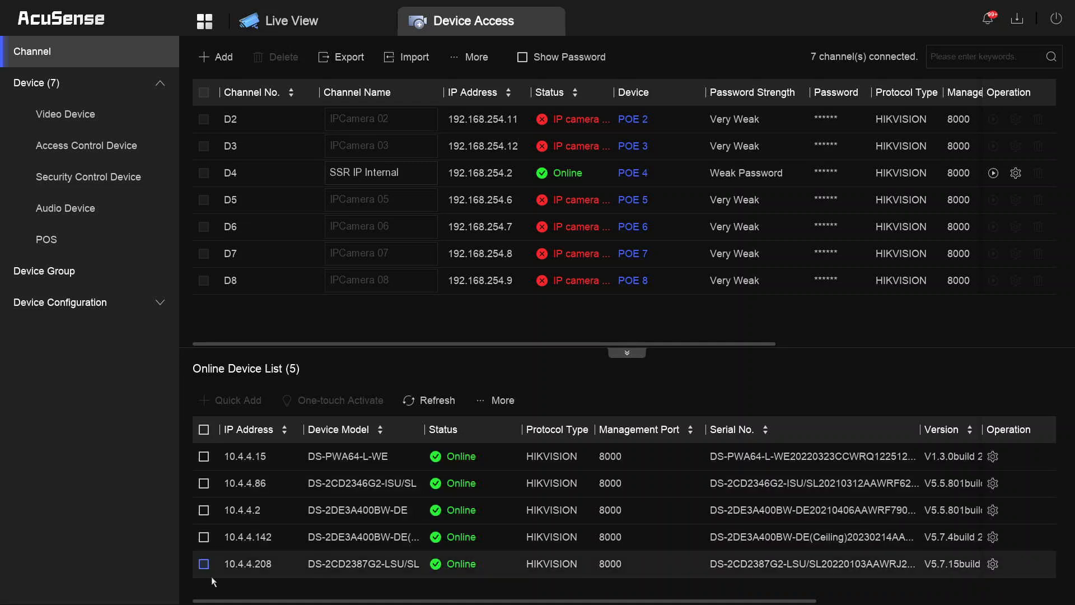
click(204, 563)
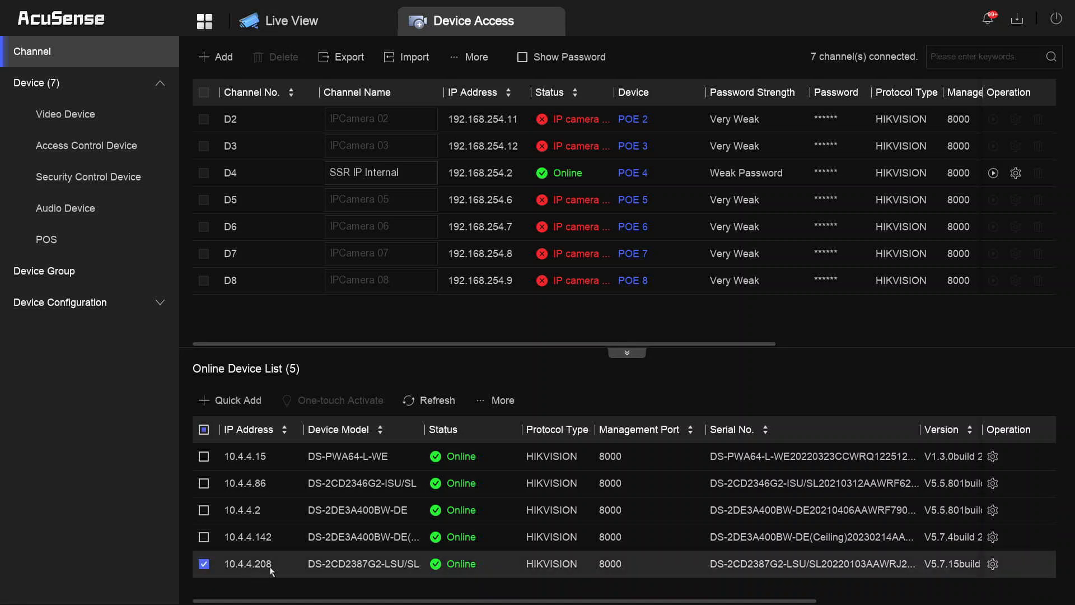
click(245, 402)
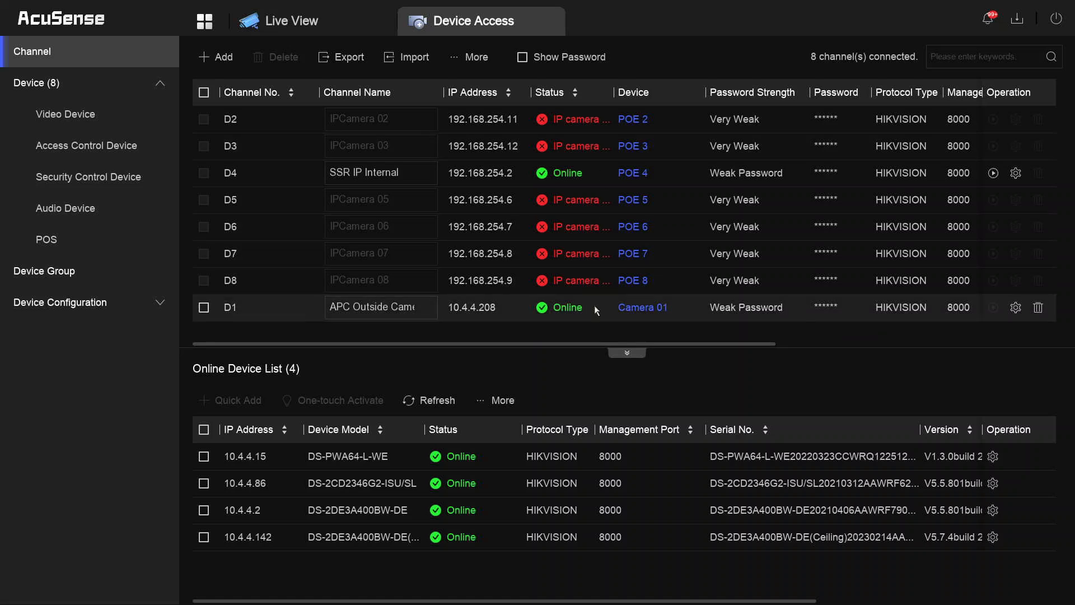
- Inspect the new D1 camera's connection settings, cancel without changes, and return home
click(579, 312)
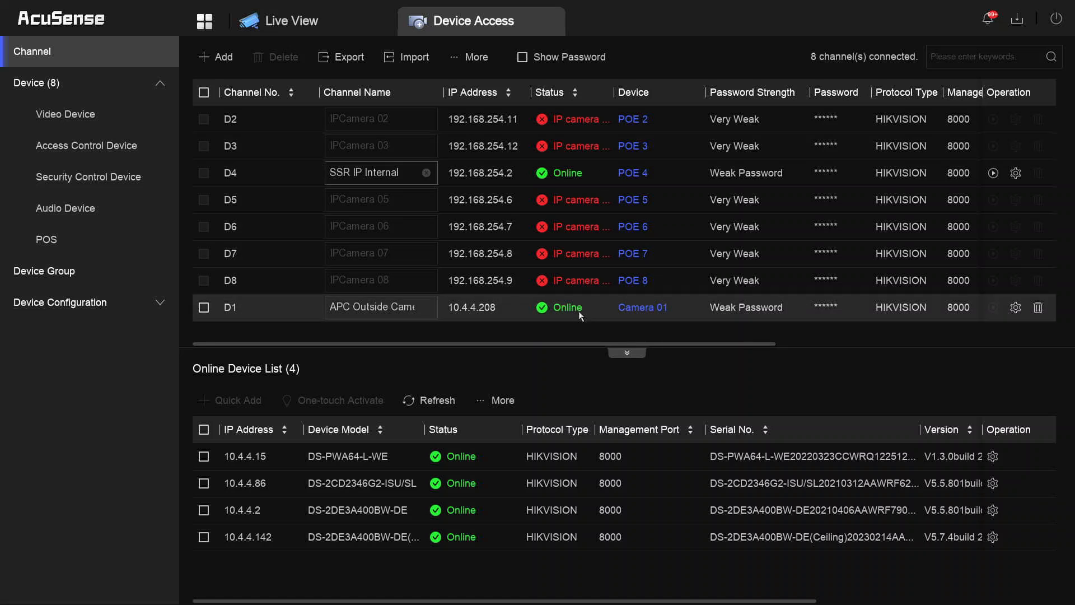
click(618, 308)
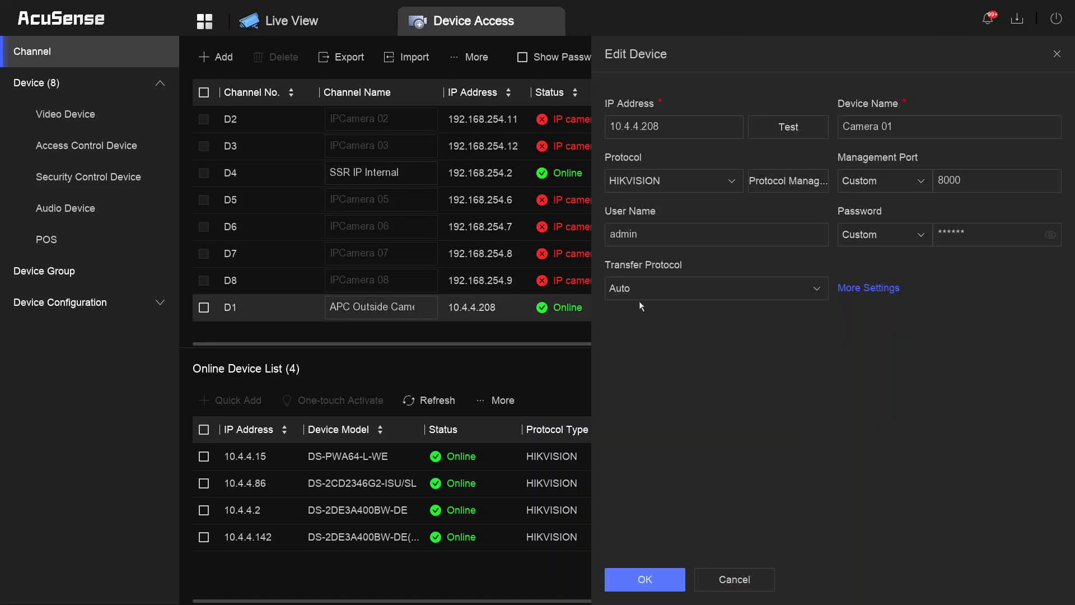
click(970, 238)
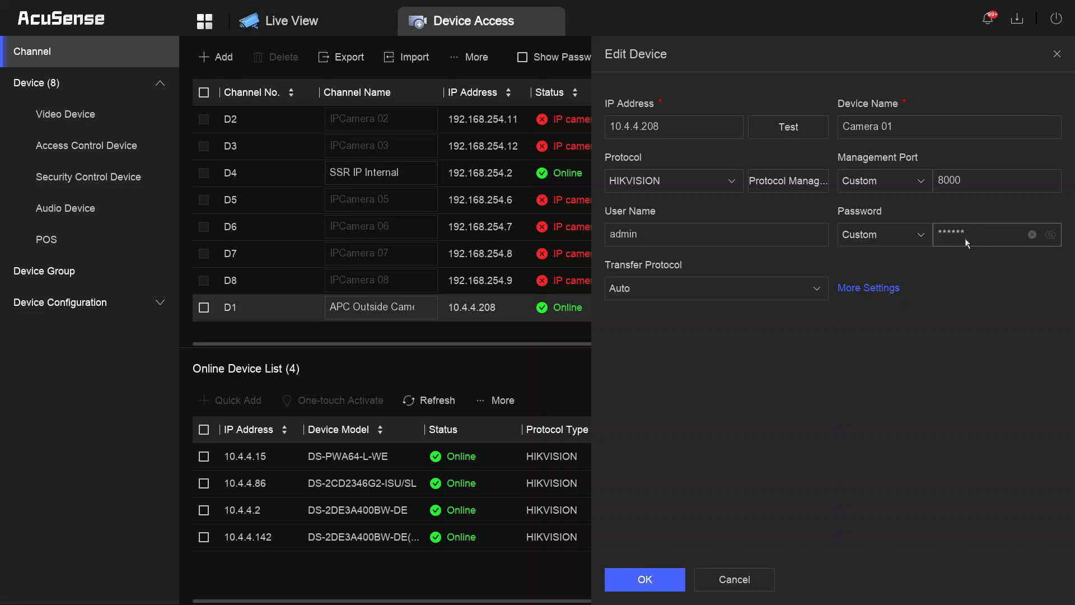
click(743, 582)
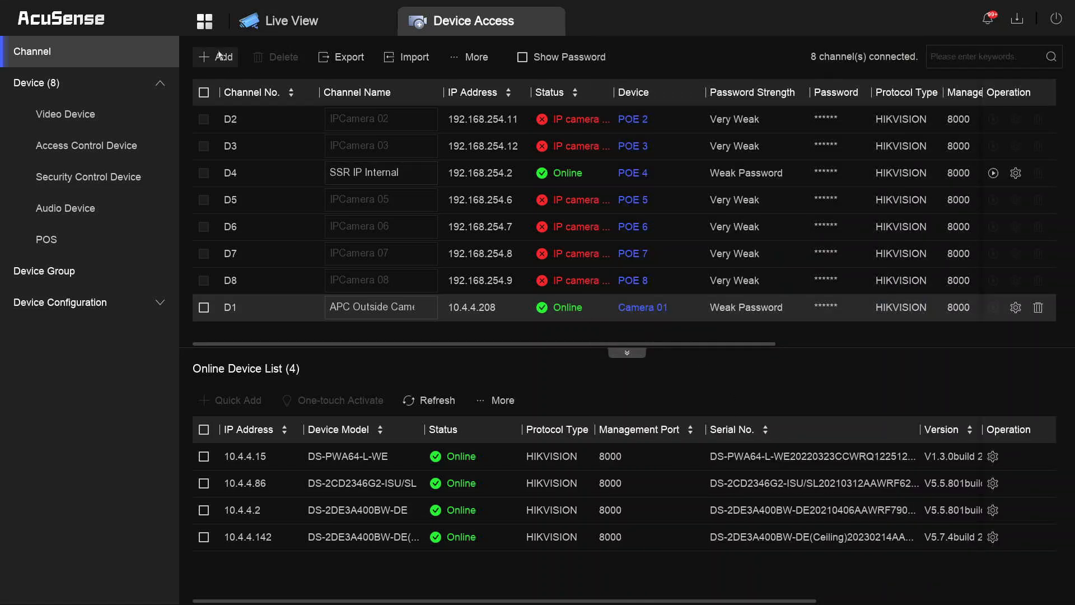
click(208, 26)
click(150, 195)
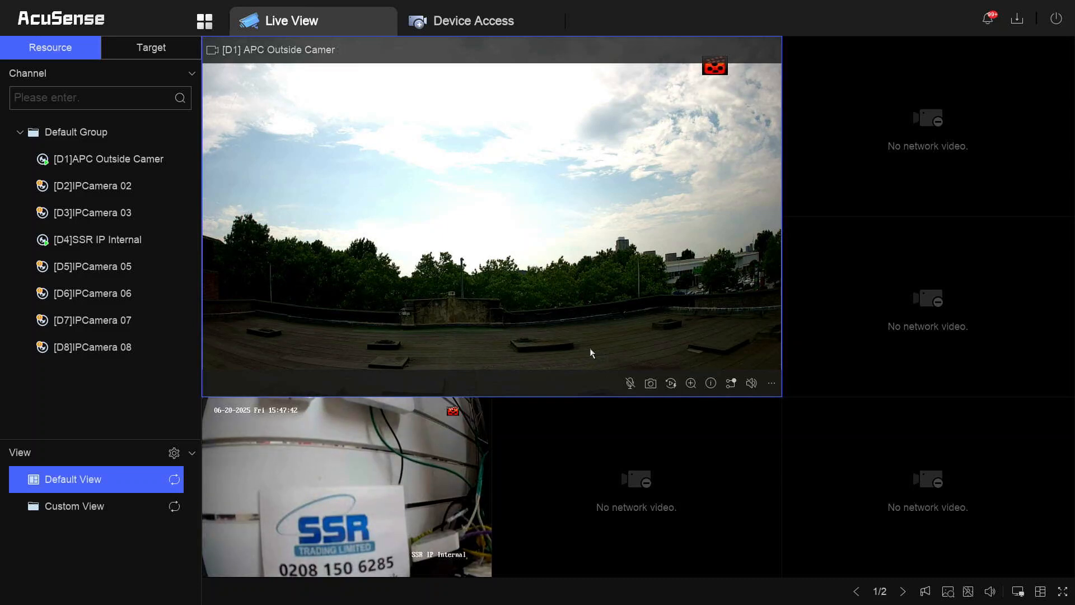
click(478, 25)
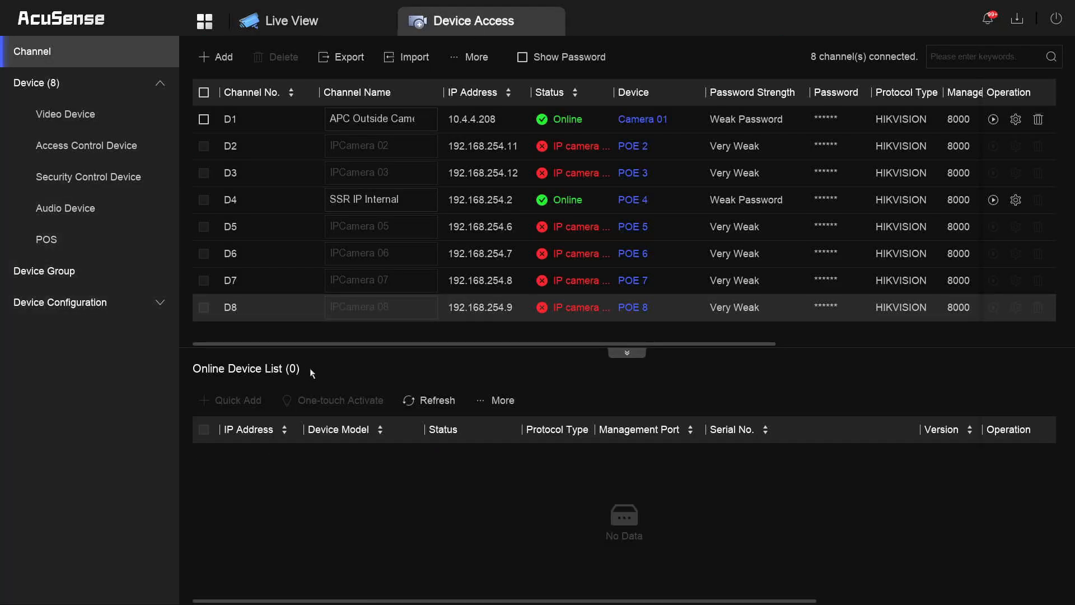
- In Device Configuration > PoE Settings, untick Enable for ports 2 and 3 and save
click(96, 305)
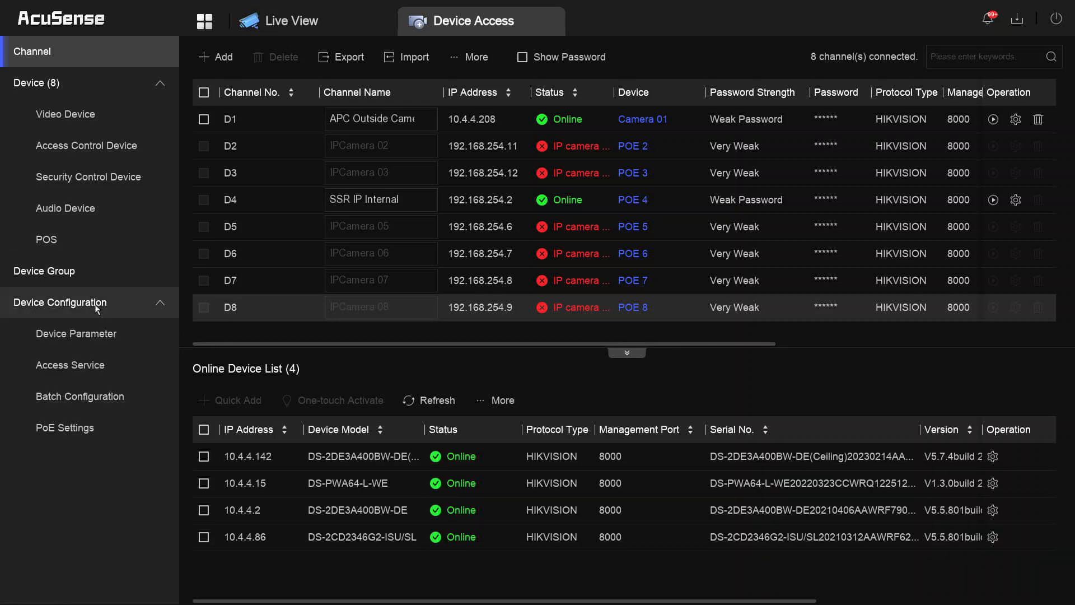
click(78, 434)
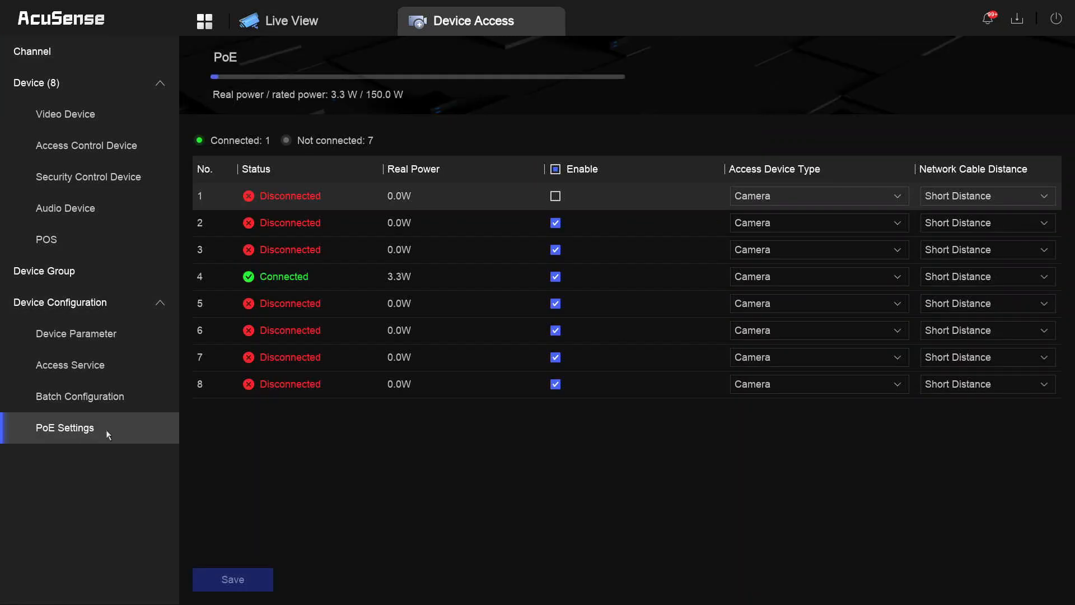
click(555, 224)
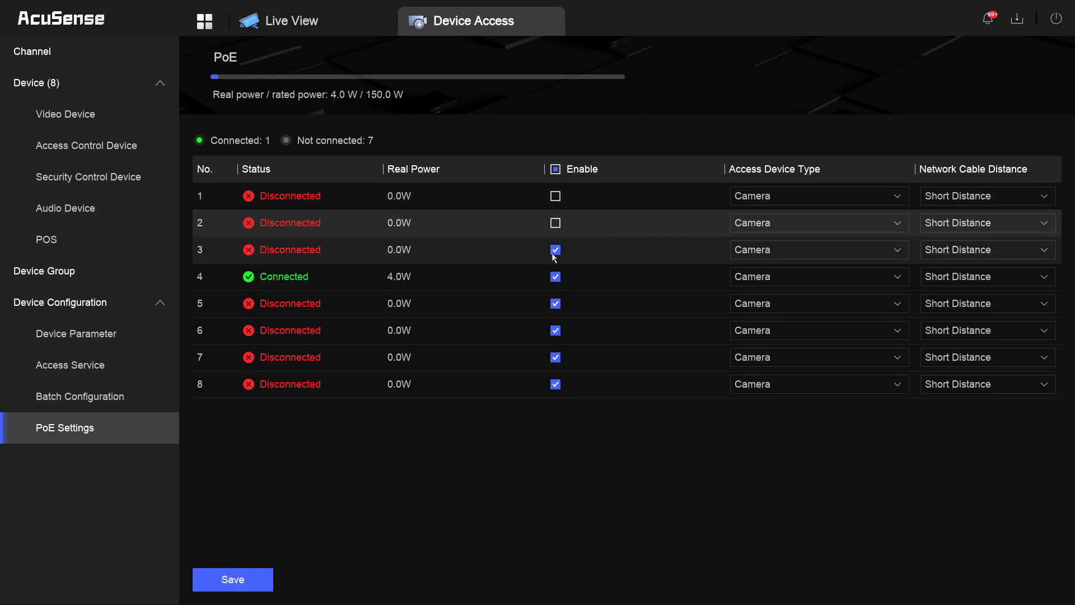
click(556, 251)
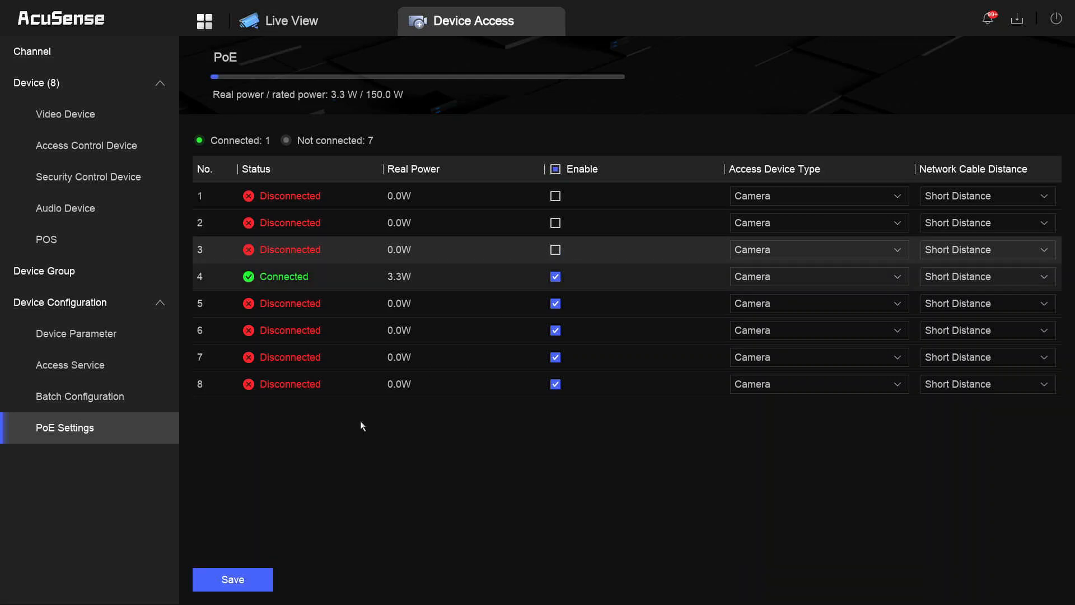
click(232, 578)
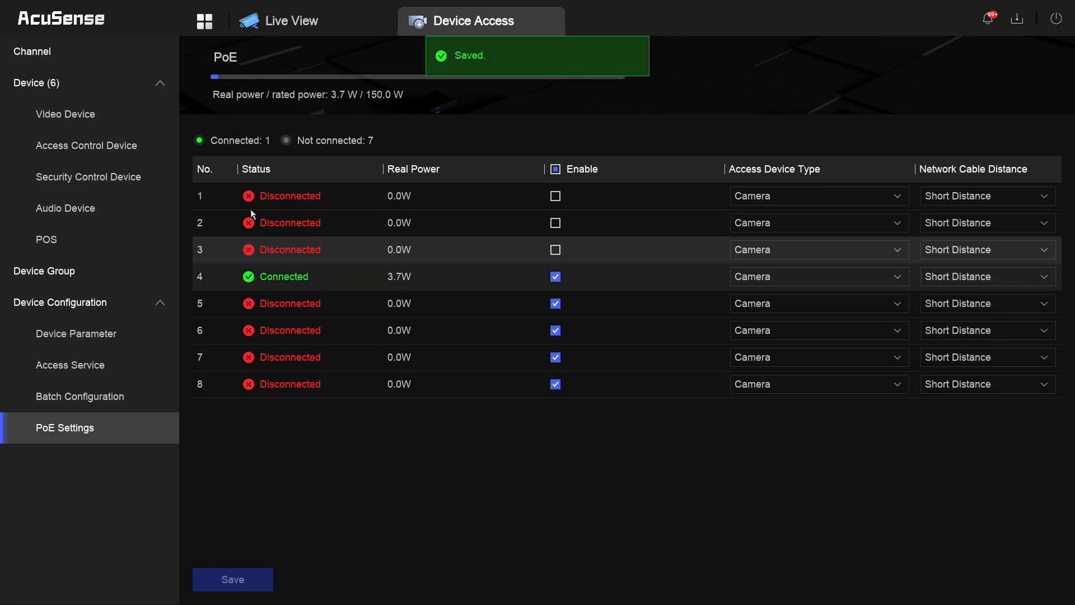
- From the Device Access online list, quick-add the 10.4.4.86 camera as channel D2
click(207, 25)
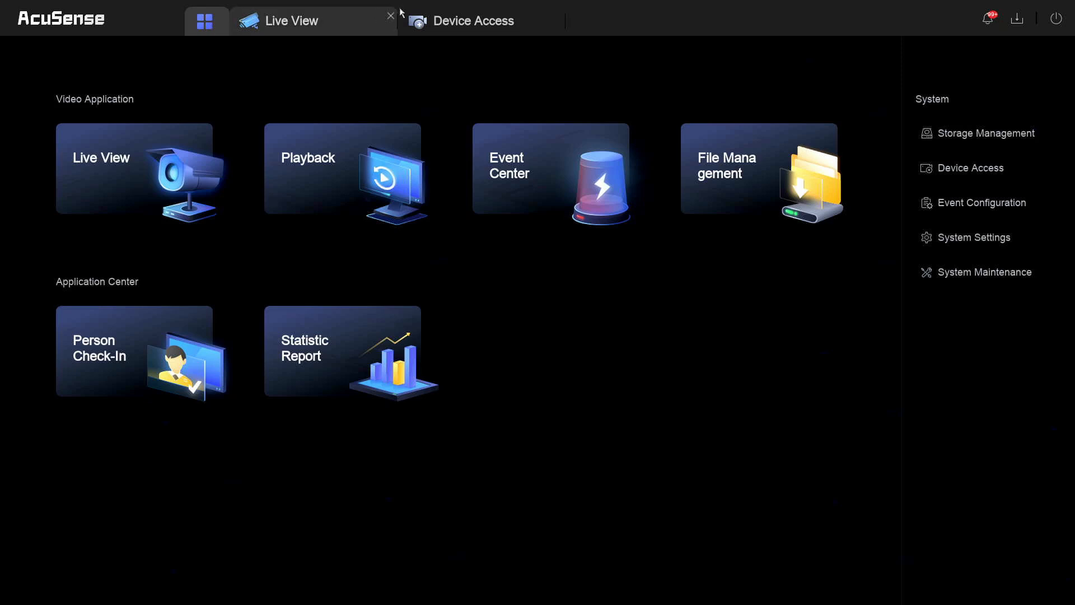
click(429, 30)
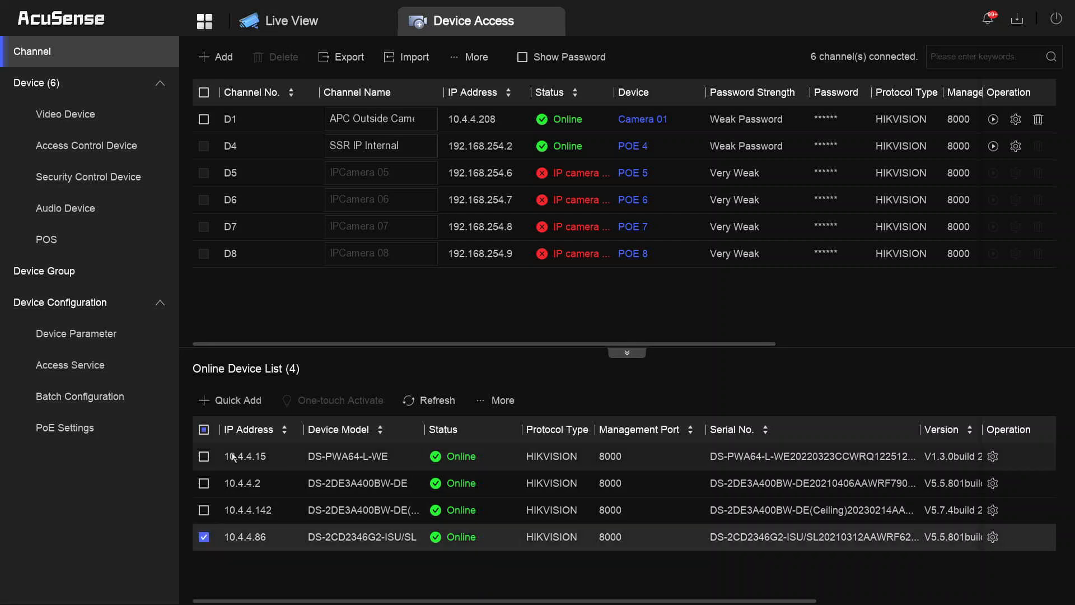
click(235, 400)
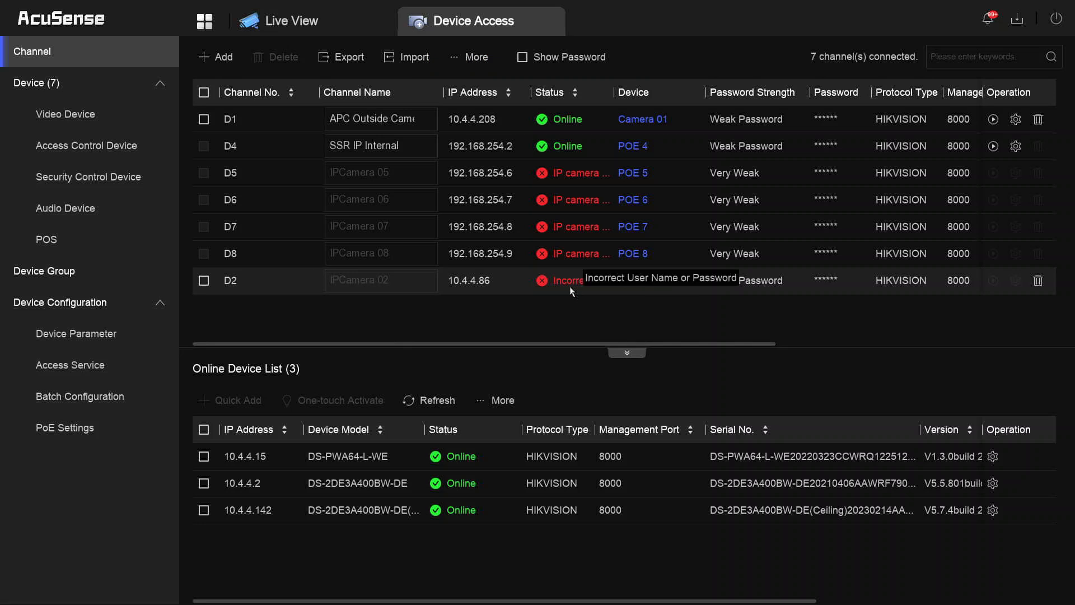
- Re-enter the camera password for channel D2 (10.4.4.86), save it, and return home
click(634, 283)
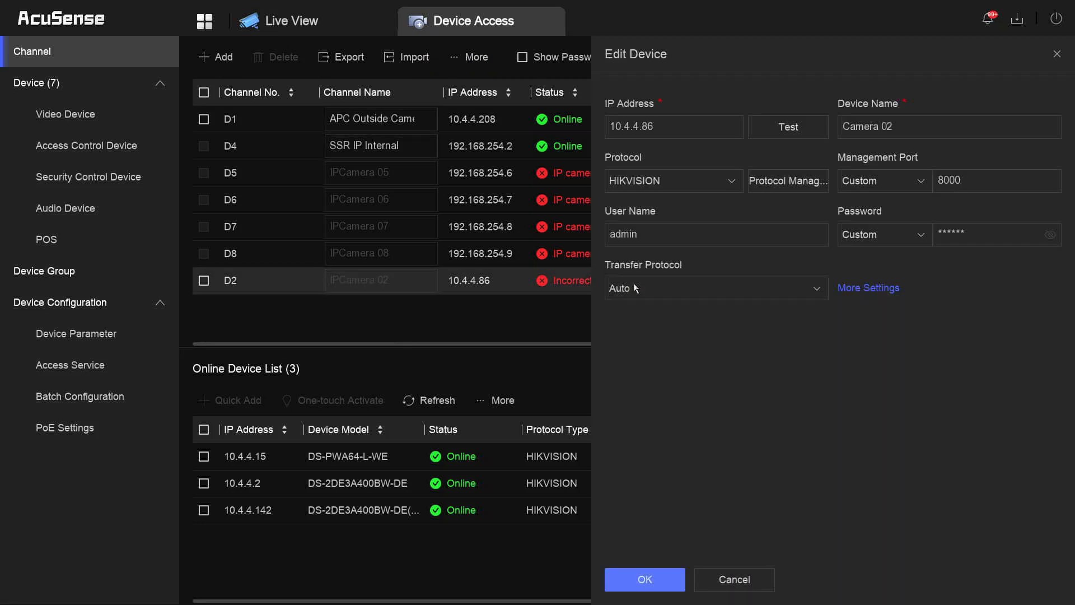
click(988, 234)
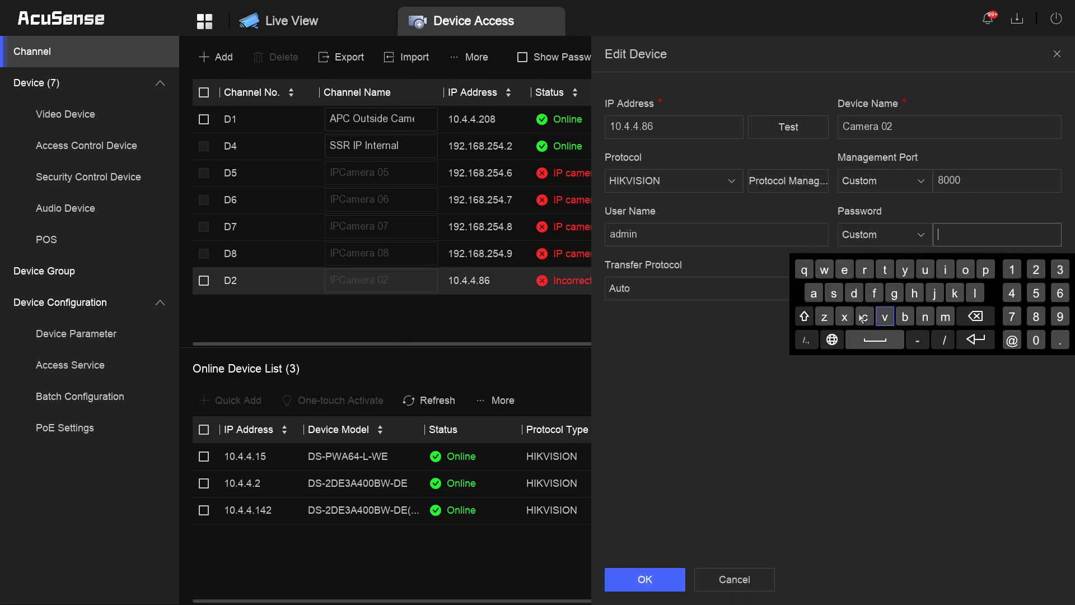
click(855, 294)
click(846, 273)
click(974, 292)
text(l)
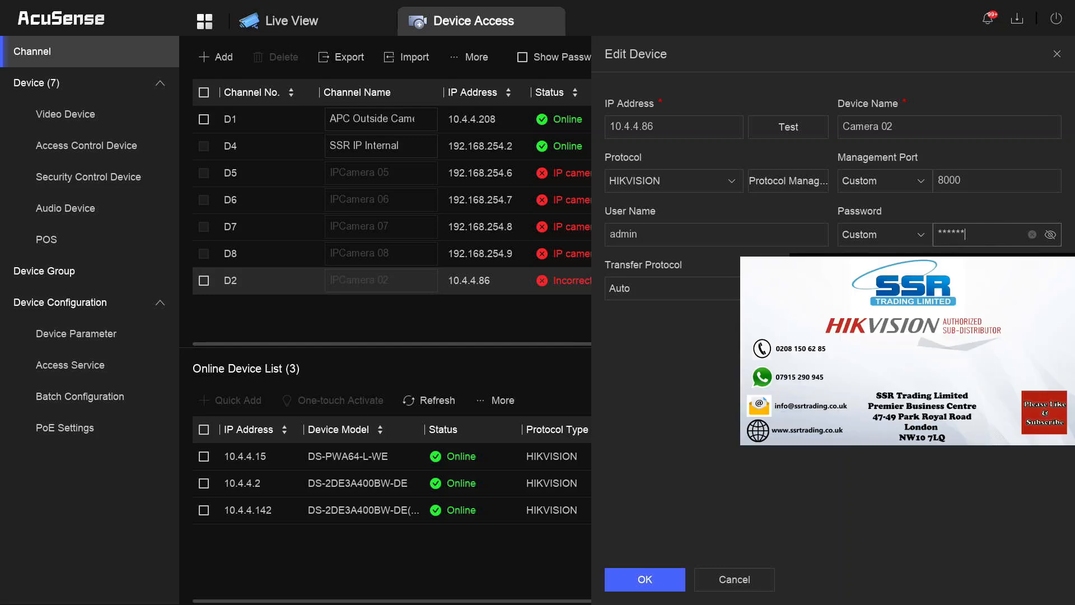
text(1)
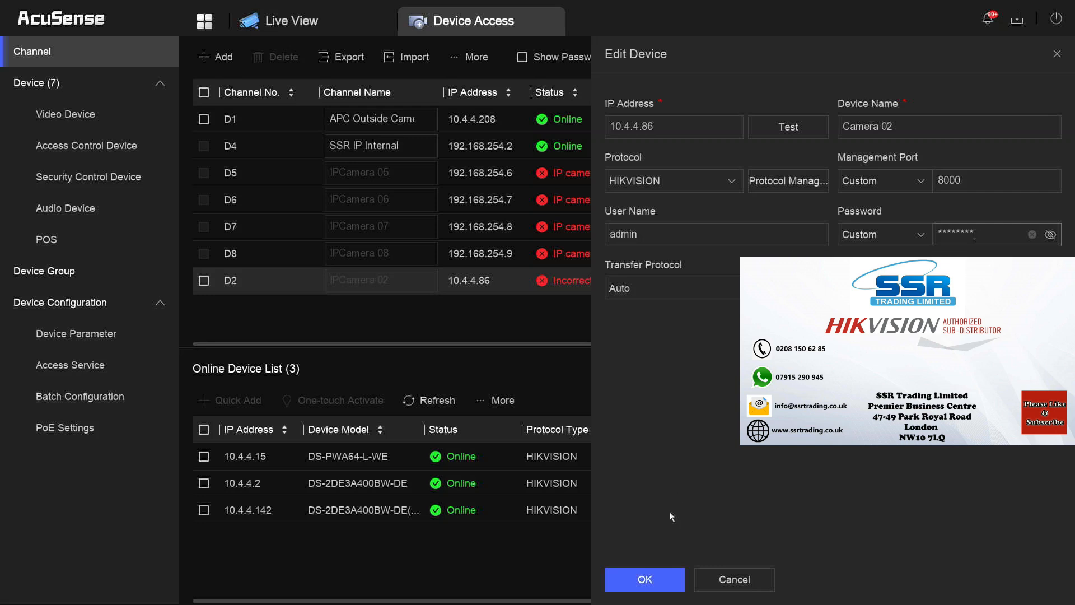
click(655, 584)
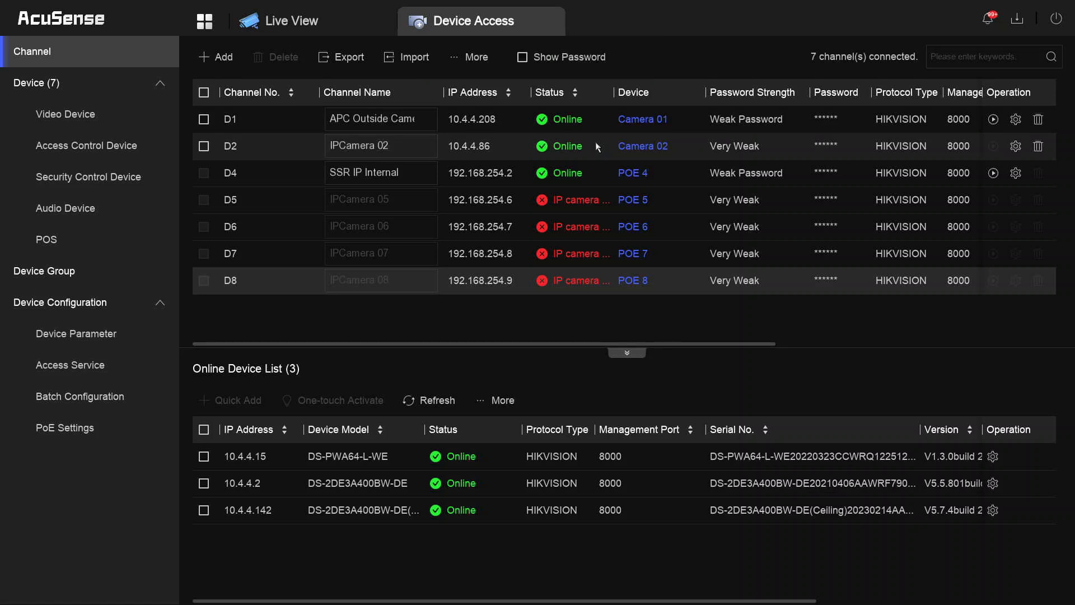
click(205, 20)
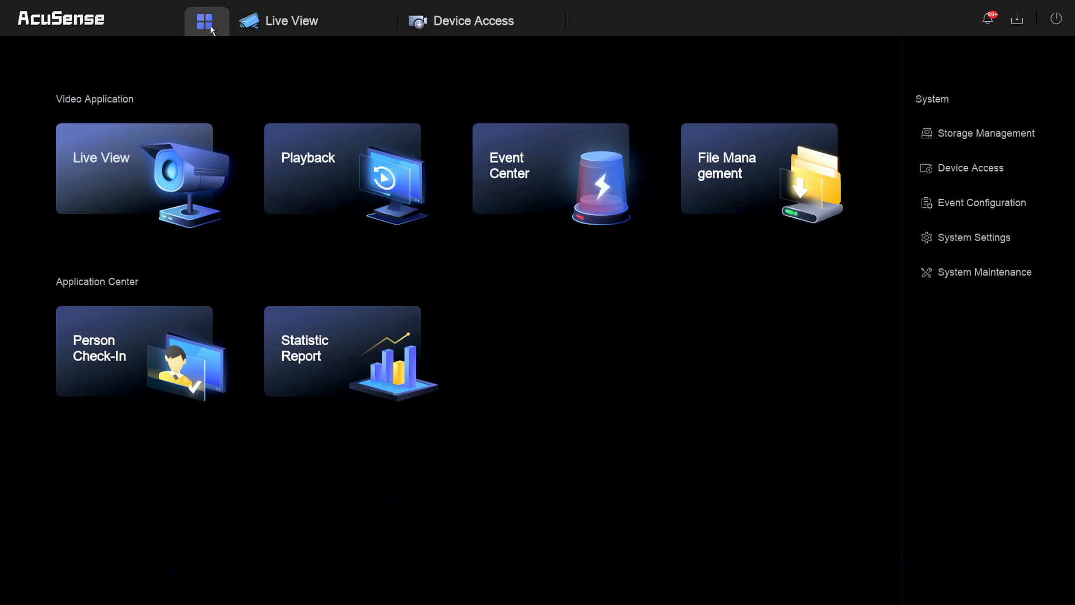
click(276, 28)
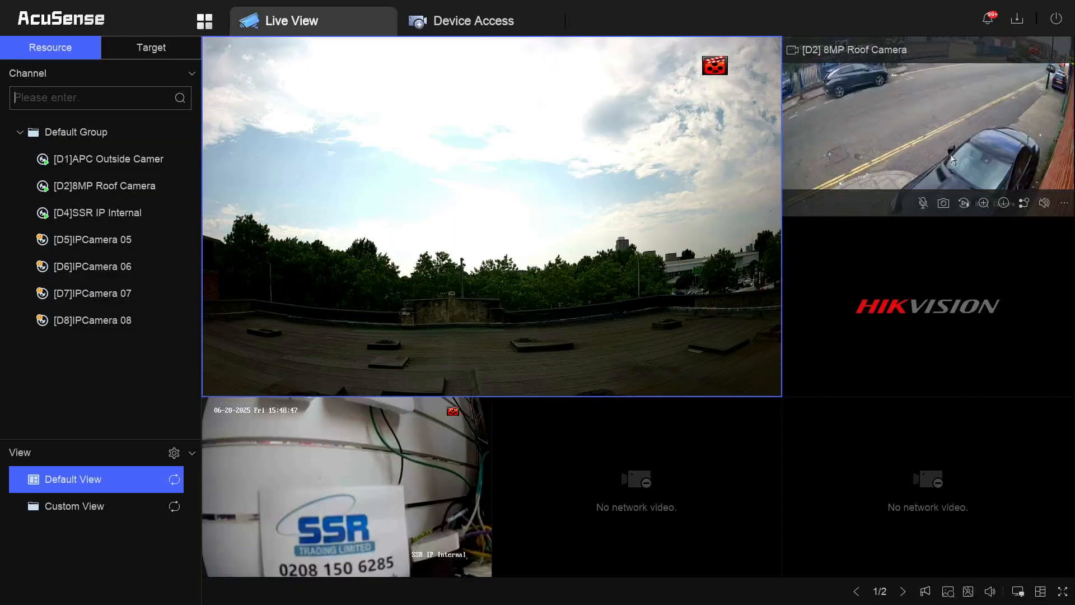
click(833, 91)
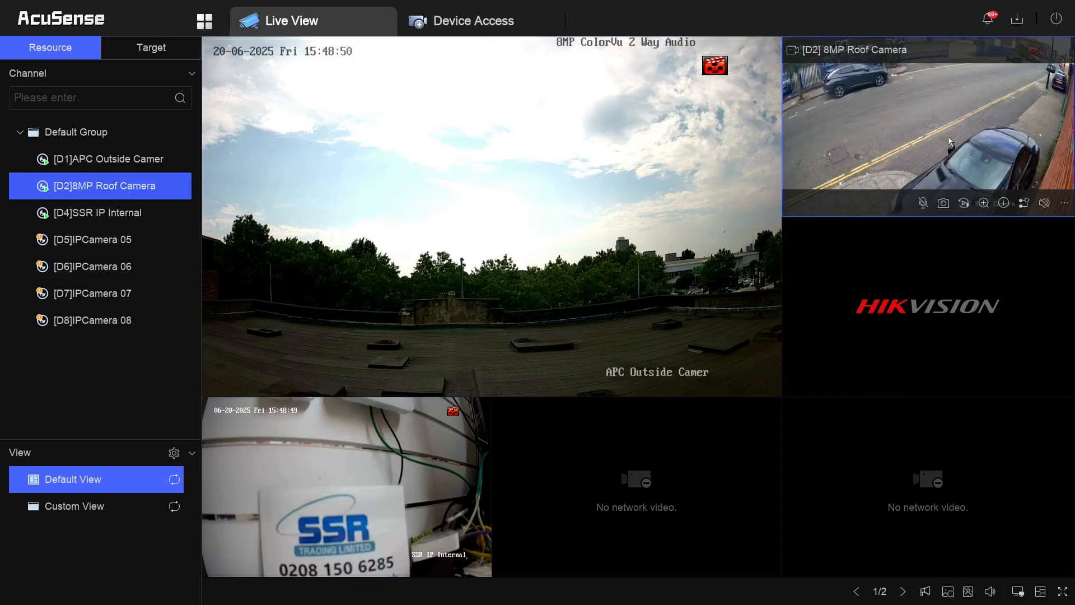
double_click(868, 100)
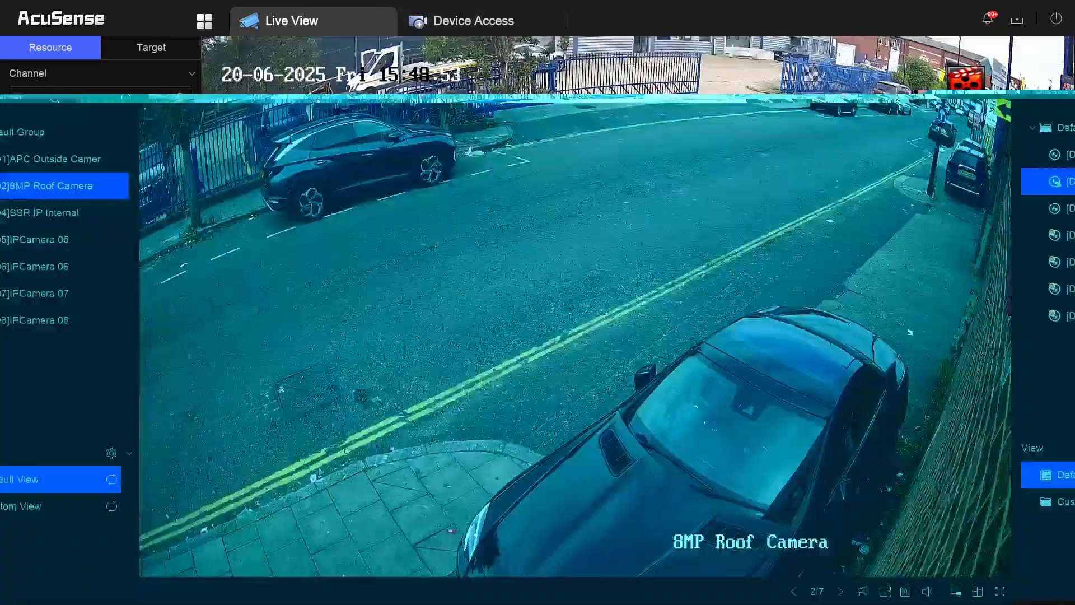
click(205, 21)
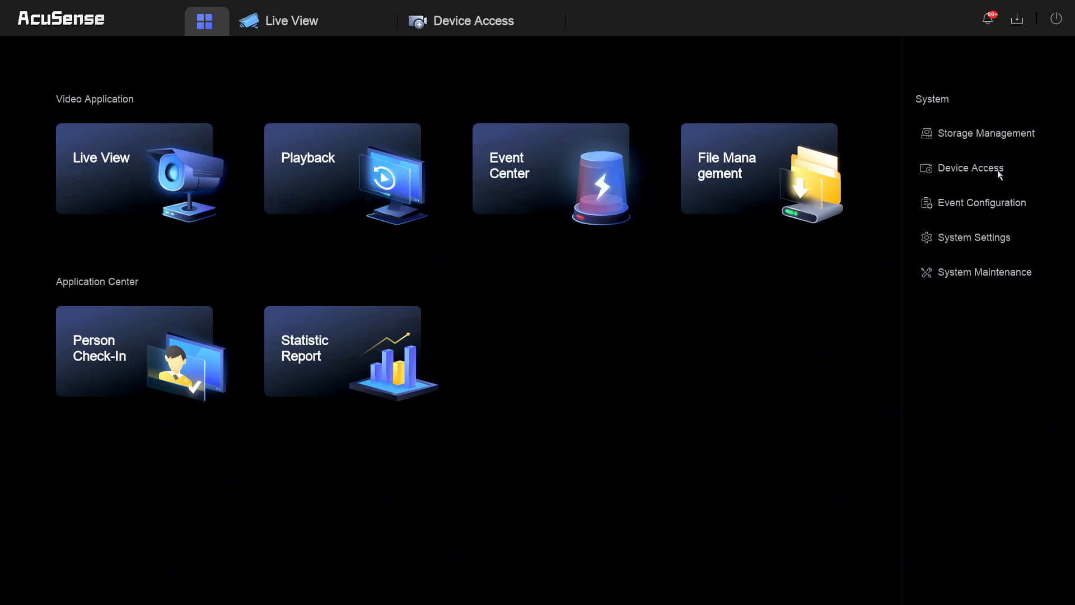
- Open Device Access and switch to the Access Control Device list
click(980, 179)
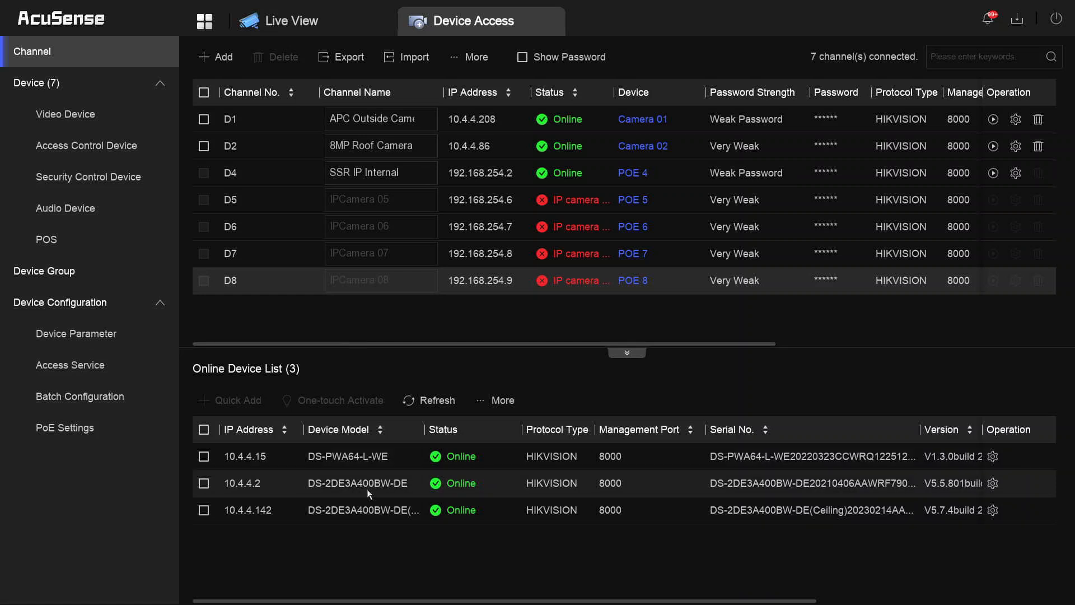
click(86, 150)
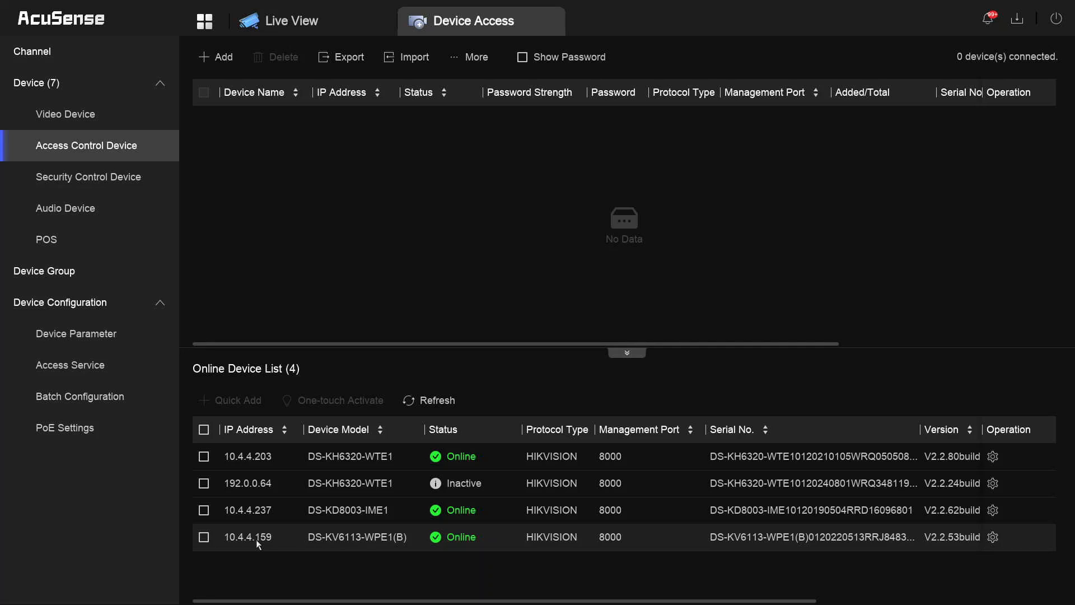
- Start a new access control device and set its IP address to 10.4.4.159
click(204, 537)
click(204, 536)
click(204, 537)
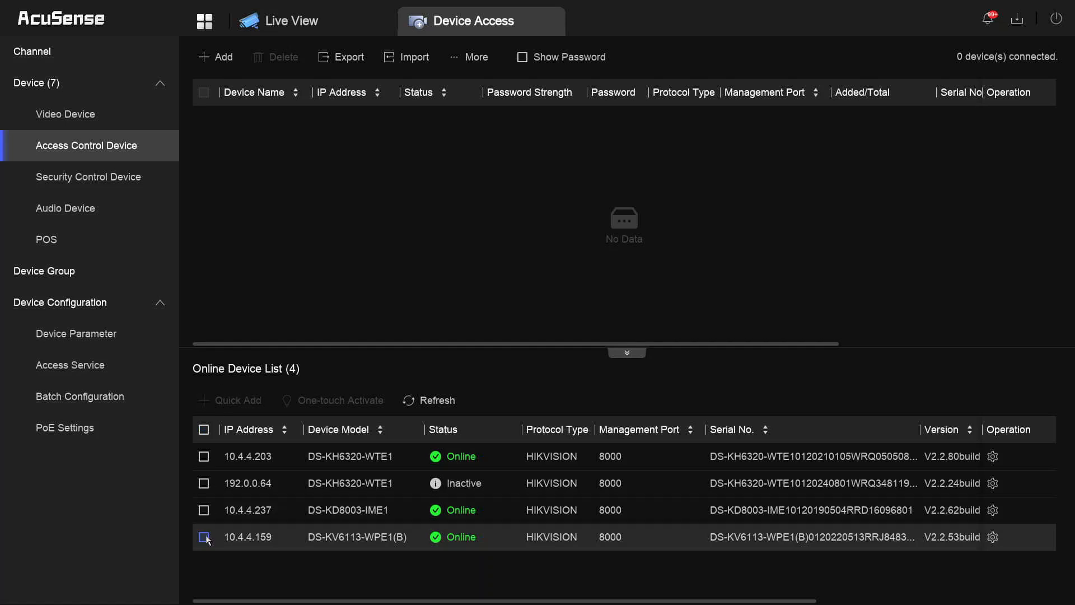
click(220, 59)
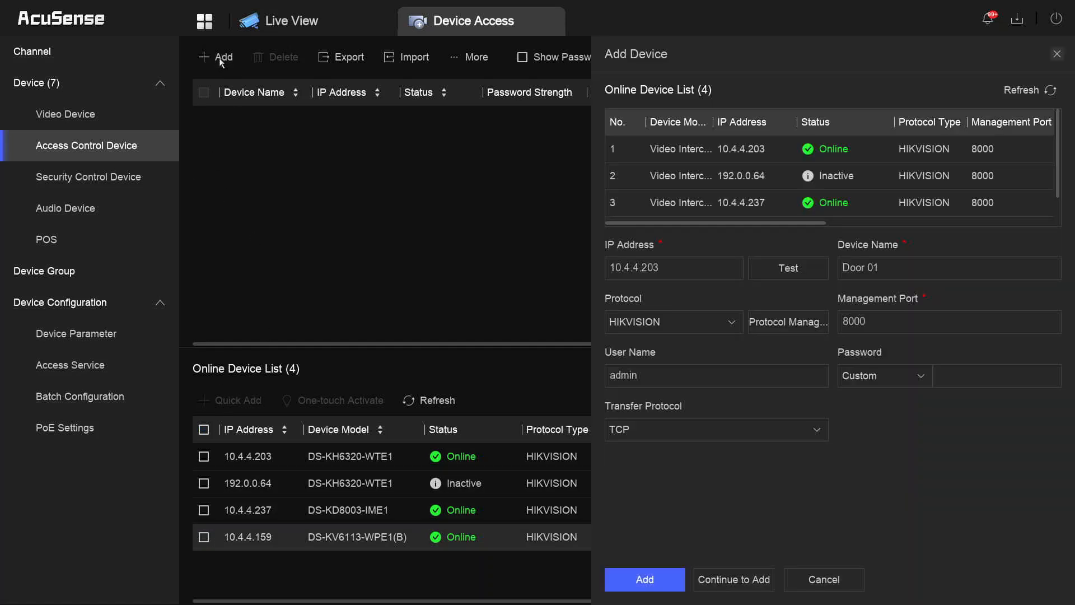
click(677, 272)
click(790, 350)
click(789, 350)
click(789, 350)
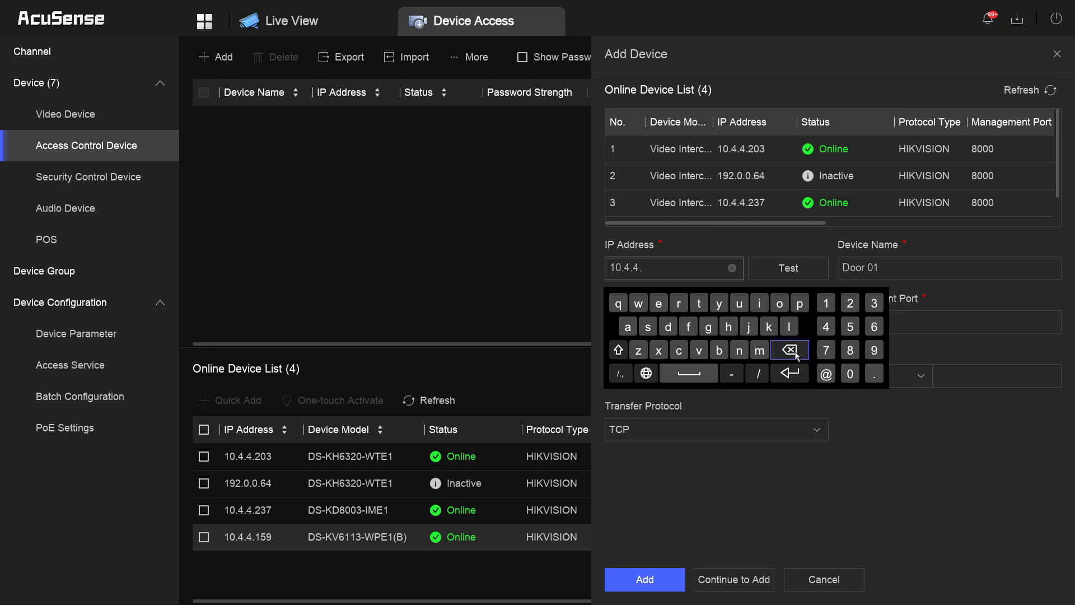
click(826, 302)
click(850, 326)
click(871, 349)
- Enter the doorbell's password and add it as Door 01
click(958, 381)
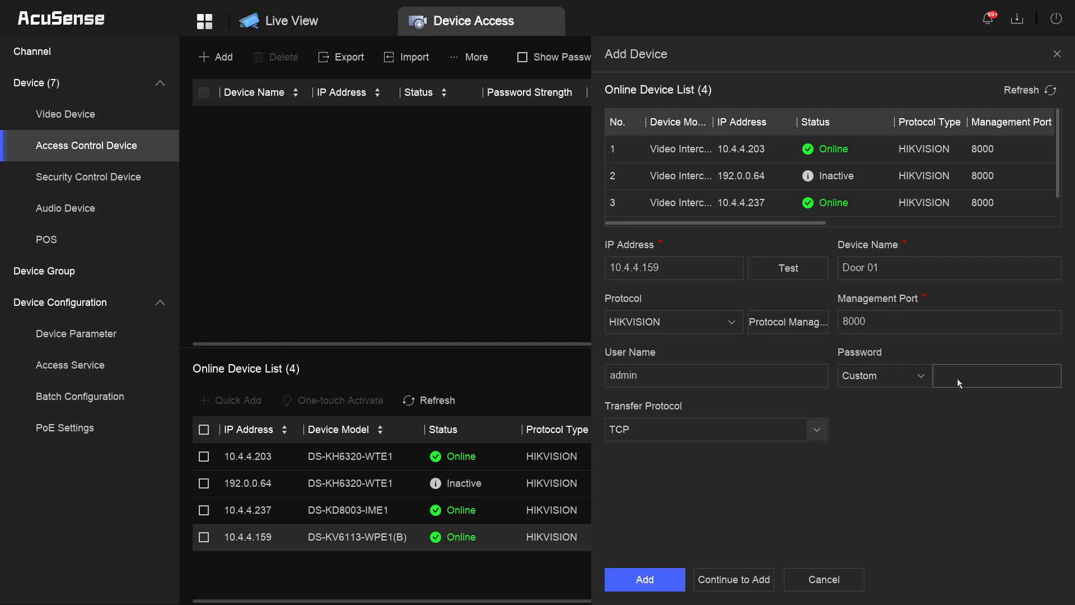
click(846, 412)
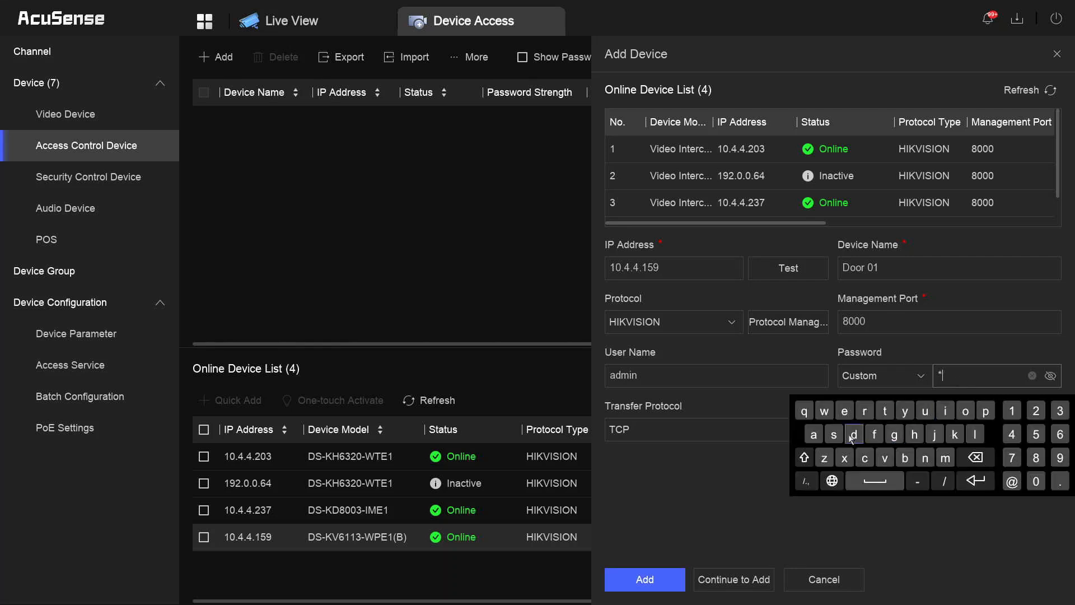
click(846, 416)
click(975, 434)
text(**)
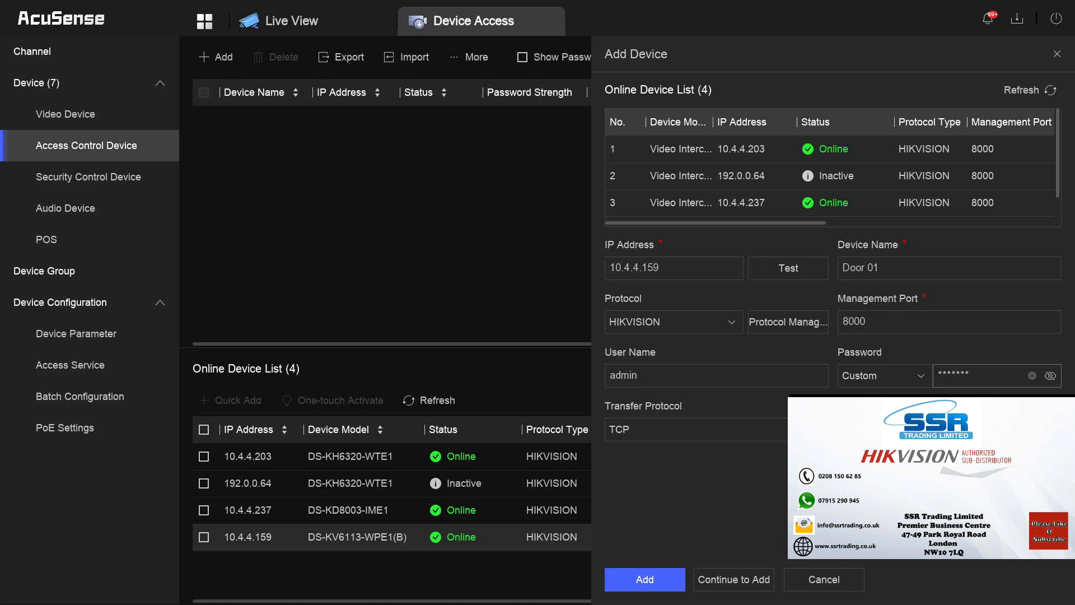
click(644, 580)
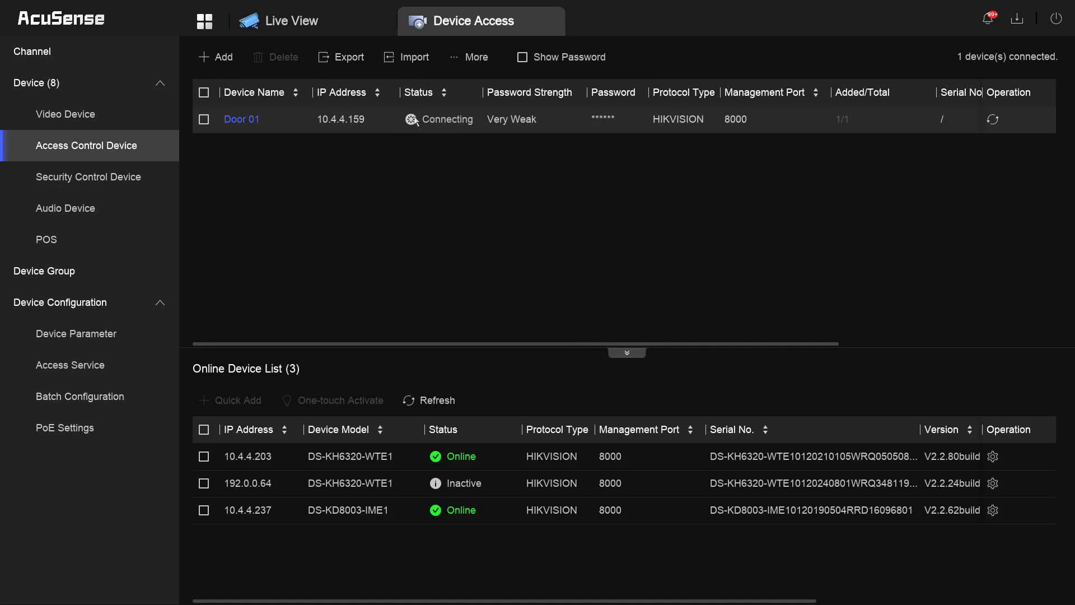
- In Live View, show the D3 Doorbell Villa EXIT Door feed full-size, then go home
click(206, 25)
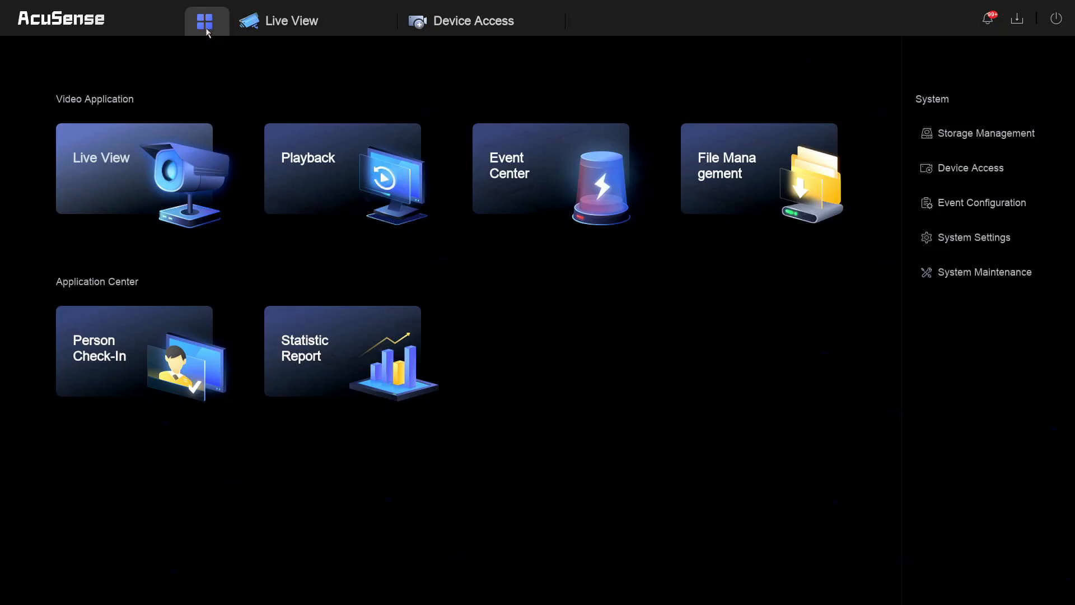
click(276, 27)
double_click(821, 271)
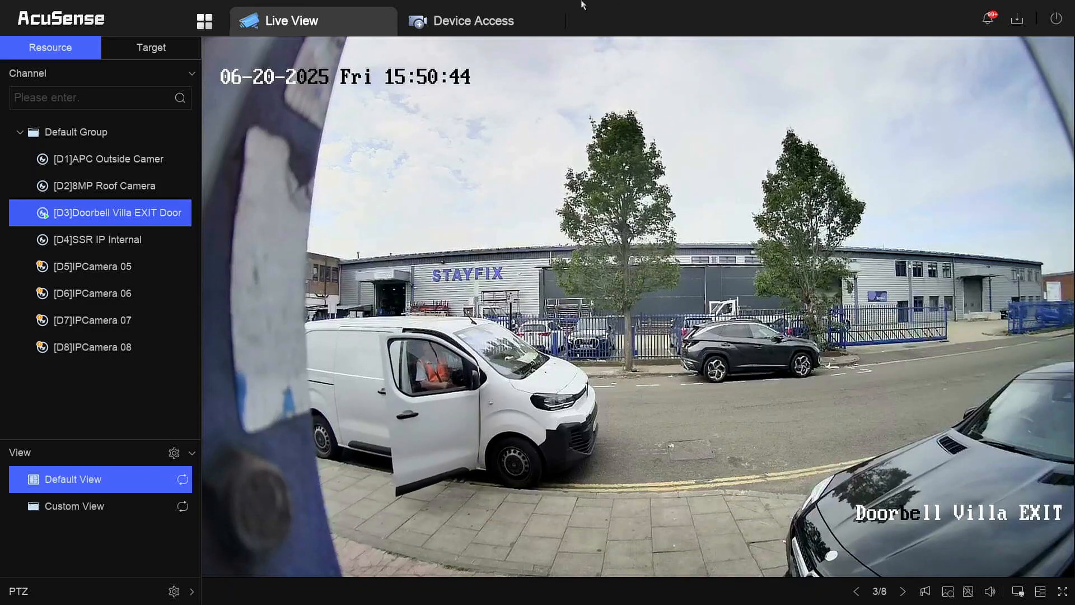
click(208, 22)
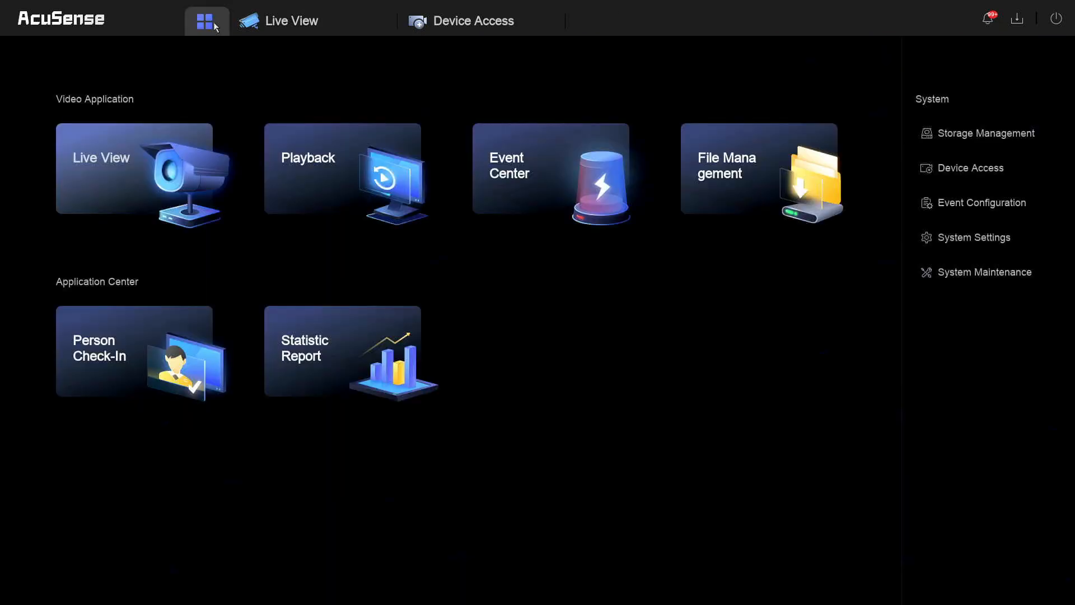
- In Playback, select [D2] 8MP Roof Camera and choose 19 June 2025
click(316, 169)
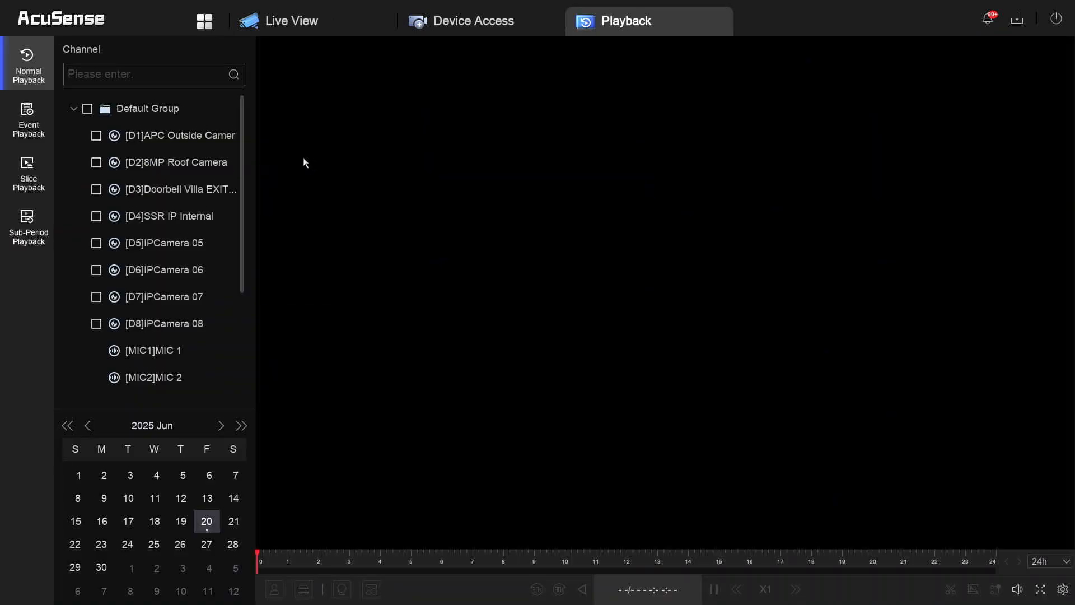
click(96, 164)
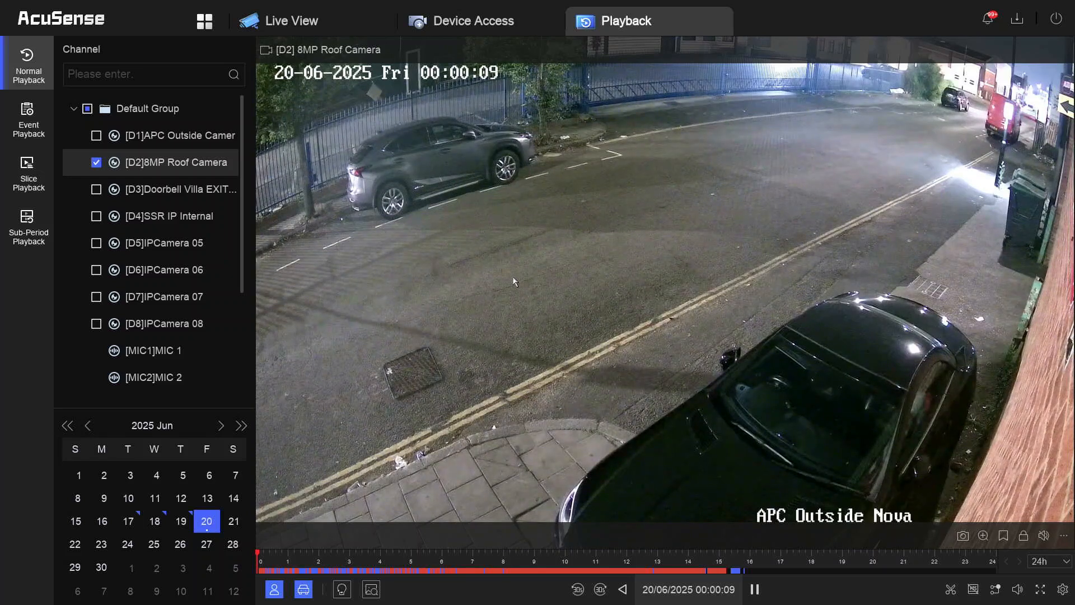
click(182, 521)
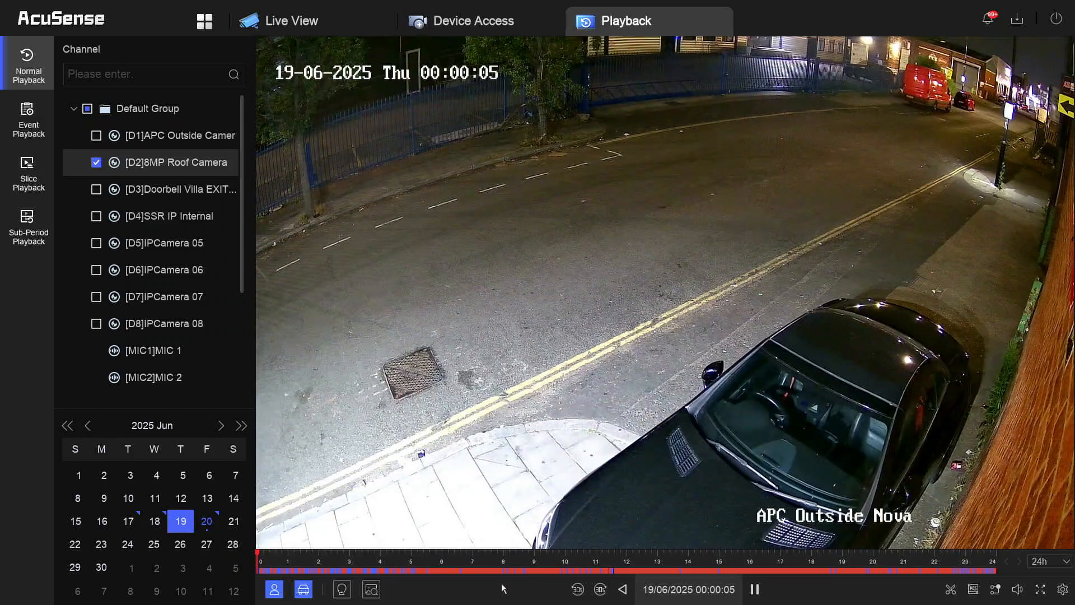
- Set the playback timeline to a 6-hour span and scrub through the night's recording
click(1048, 566)
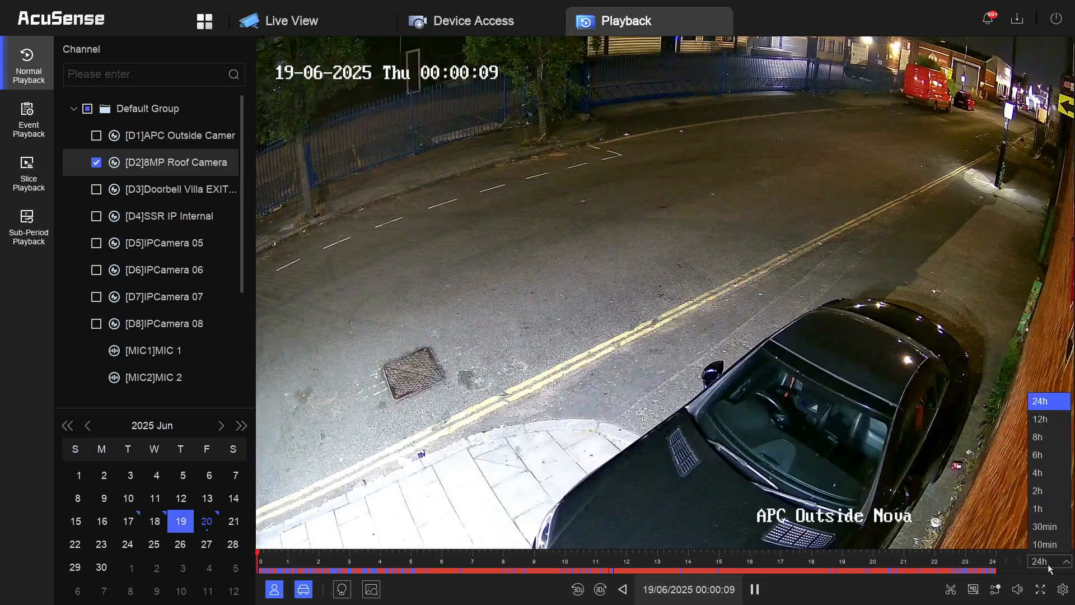
click(1048, 465)
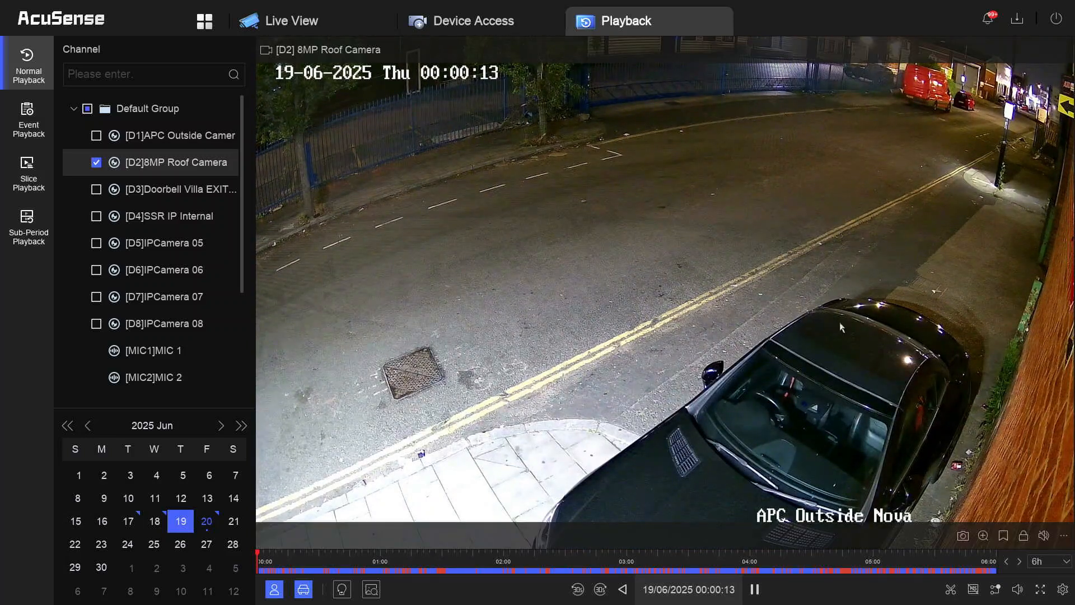
click(275, 555)
drag(276, 556, 343, 555)
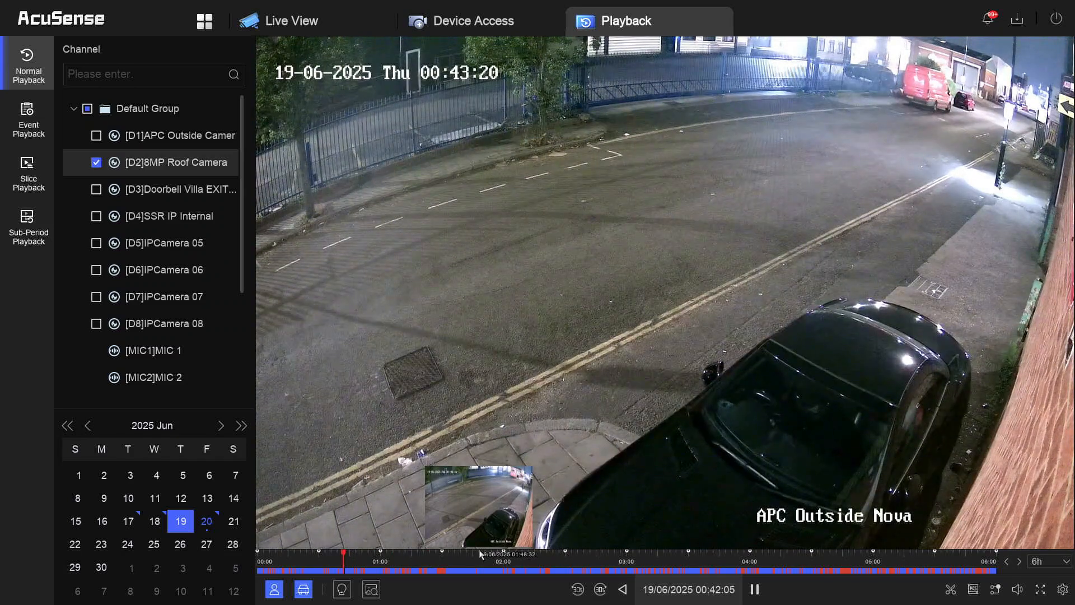
- Narrow the timeline to 2 hours, then 10 minutes, and jump playback to about 00:48
click(1063, 562)
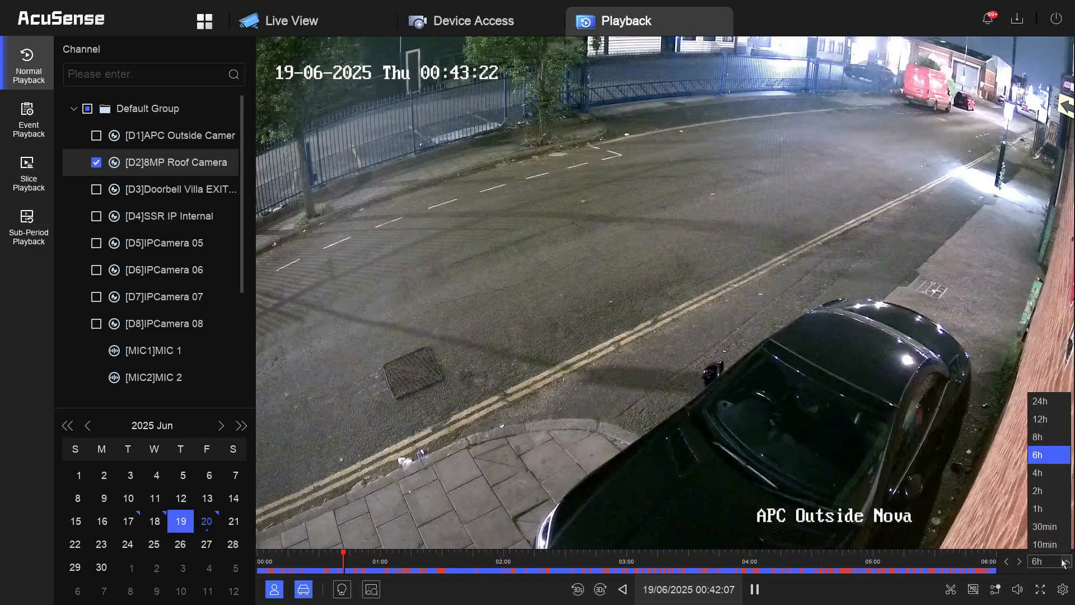
click(1047, 492)
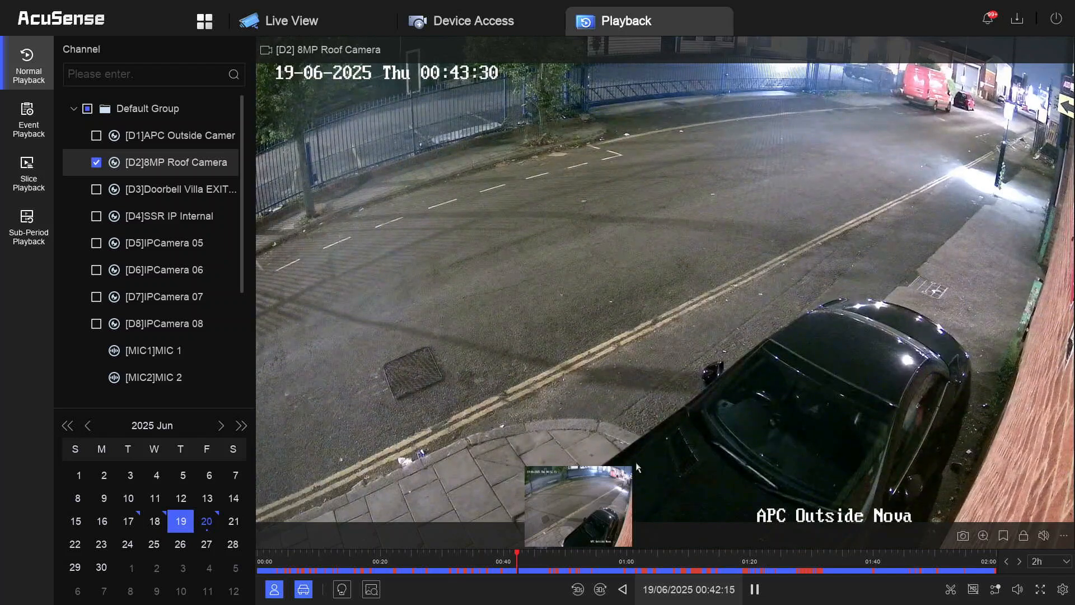
drag(517, 556, 549, 556)
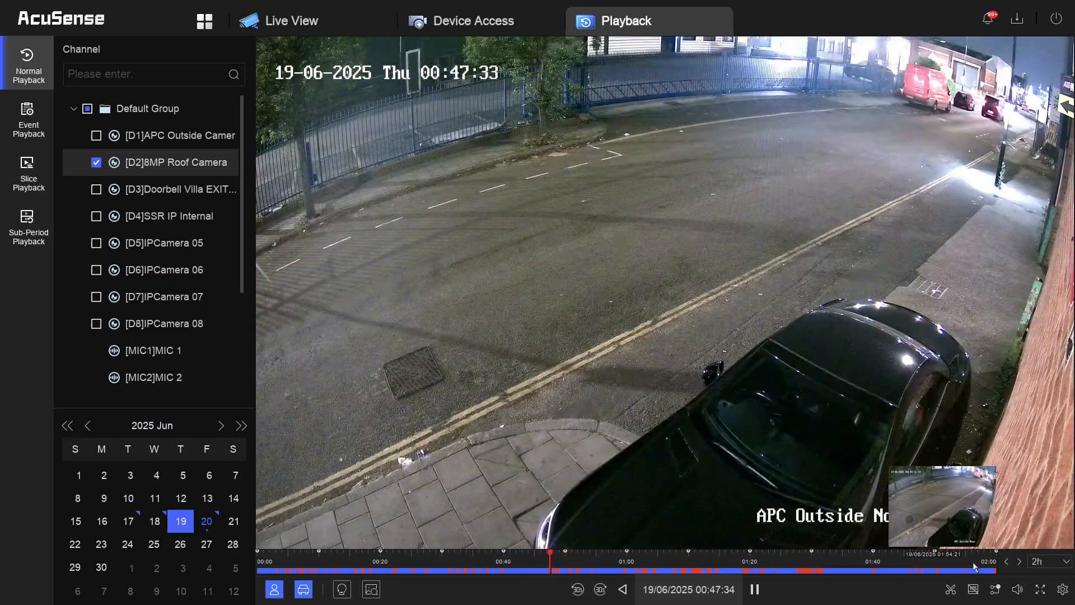
click(1047, 562)
click(1036, 545)
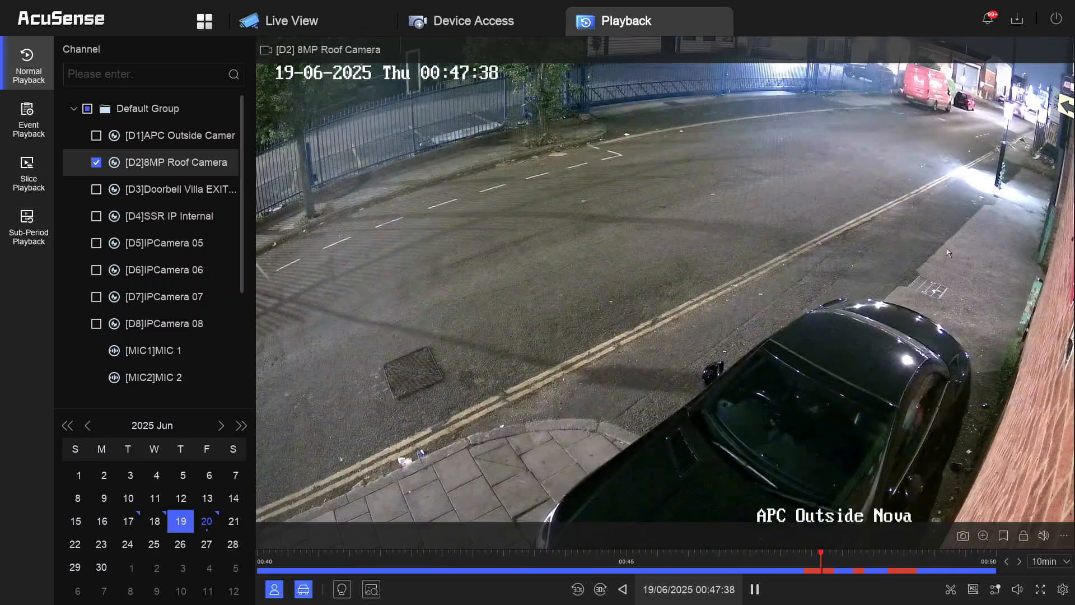
click(903, 571)
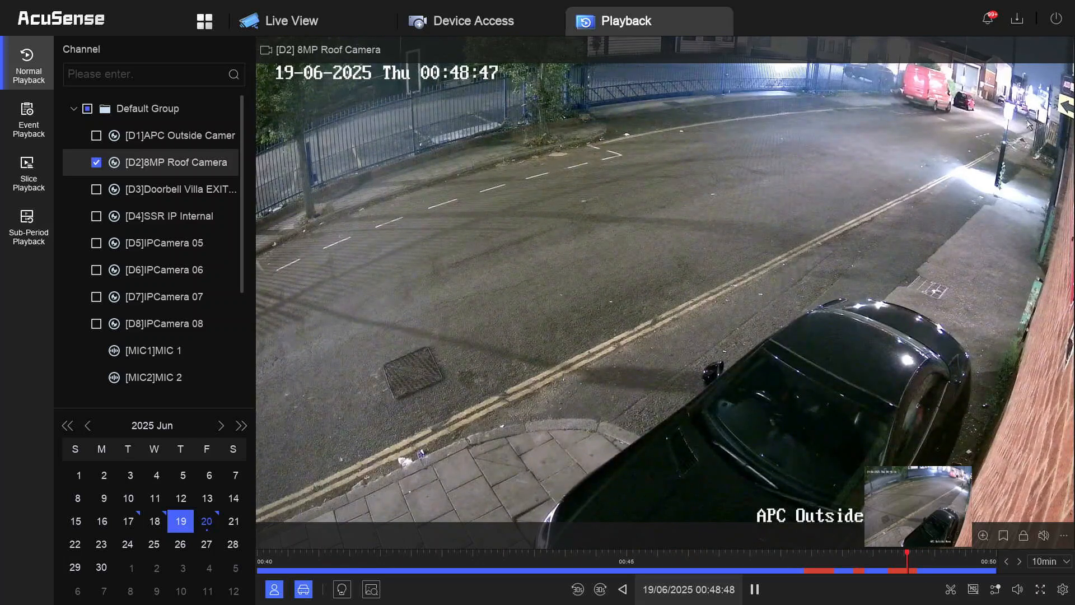
- At a 30-minute span, review playback from about 00:51 to just before 01:00
click(1064, 563)
click(1044, 526)
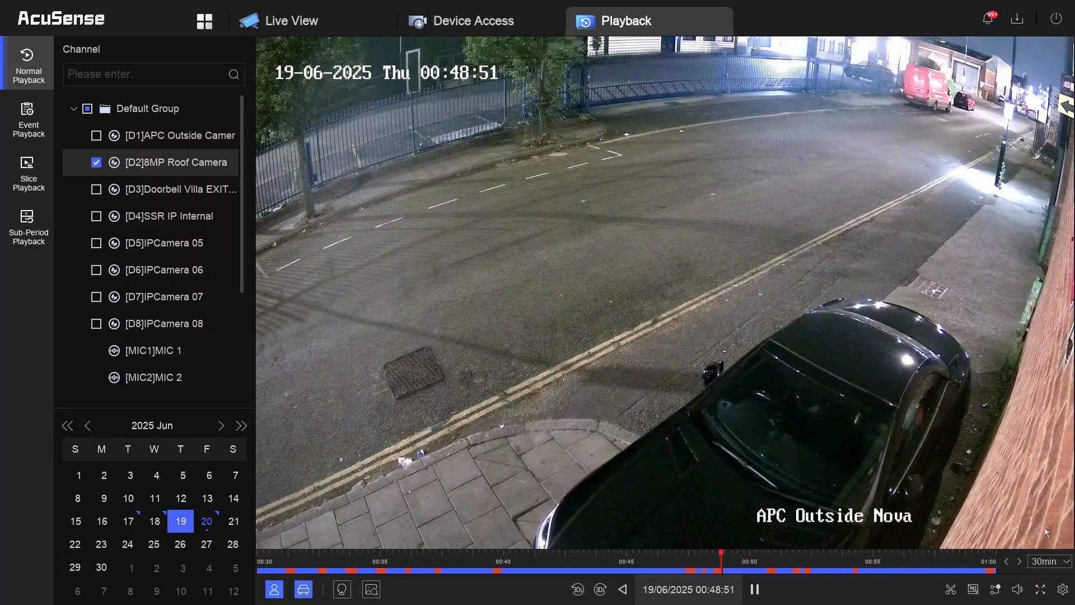
click(775, 570)
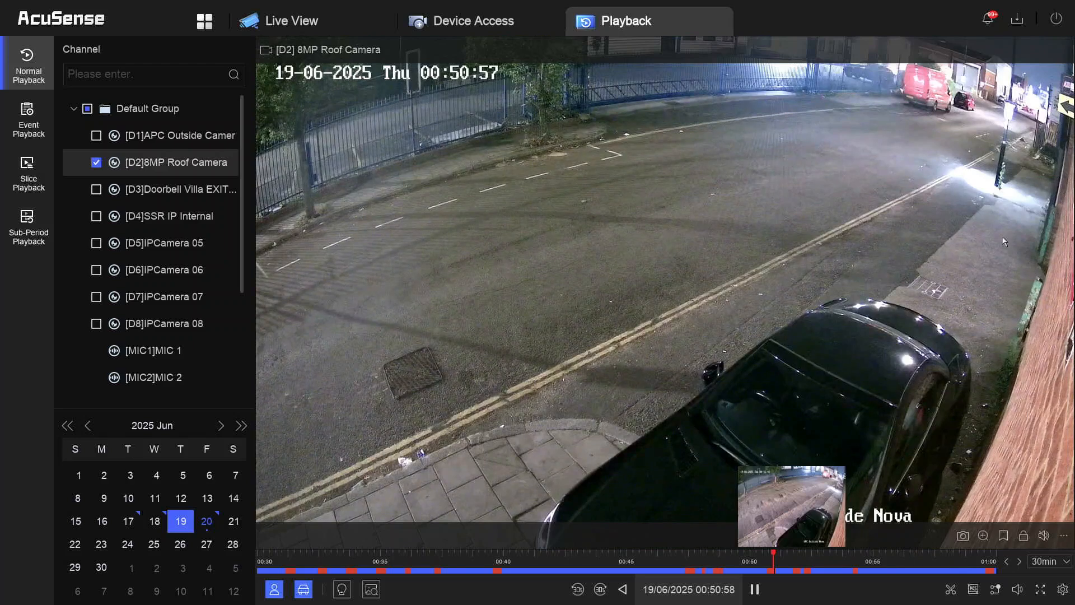
click(800, 571)
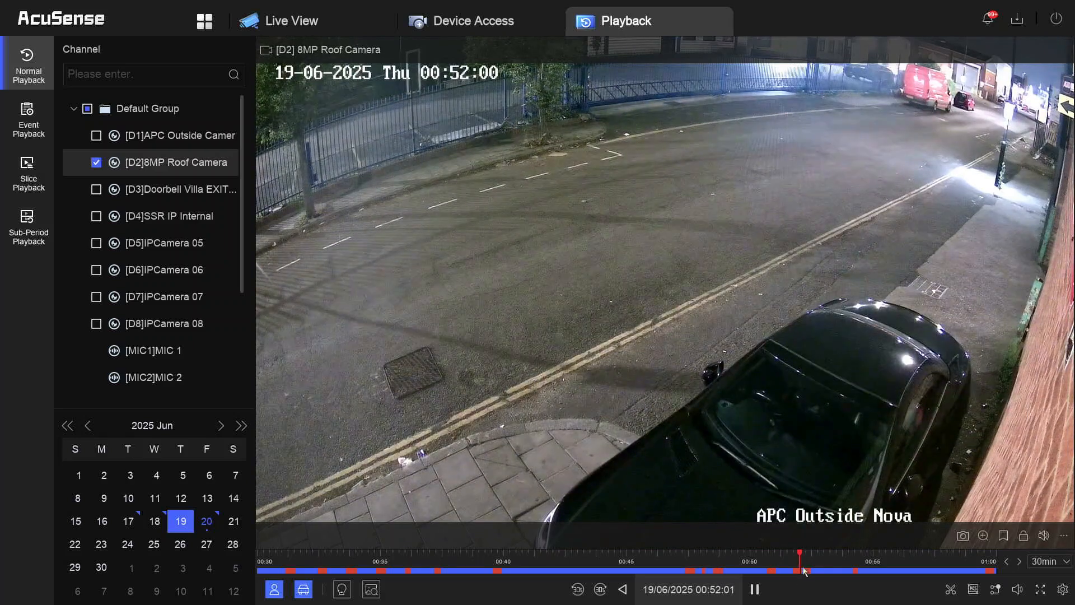
click(993, 571)
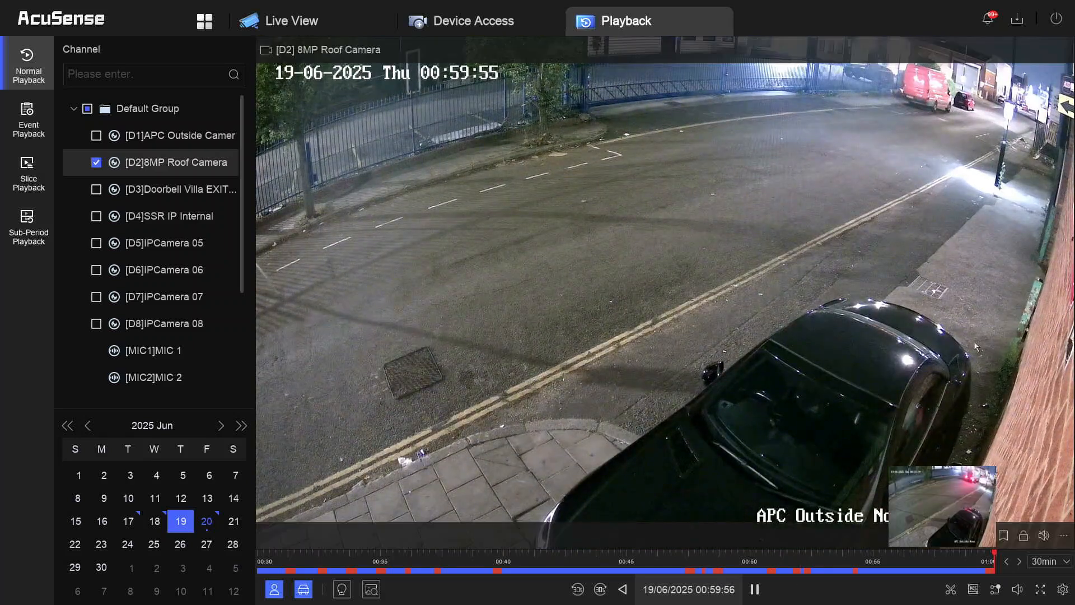
- Widen the timeline back to 6 hours and jump playback to around 05:52
click(1047, 561)
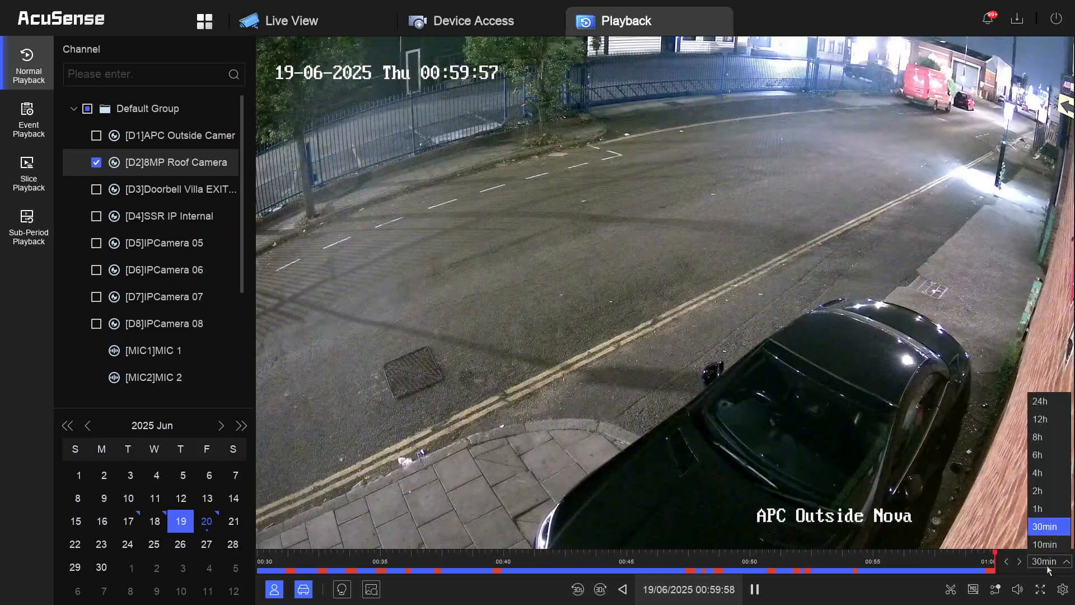
click(1045, 455)
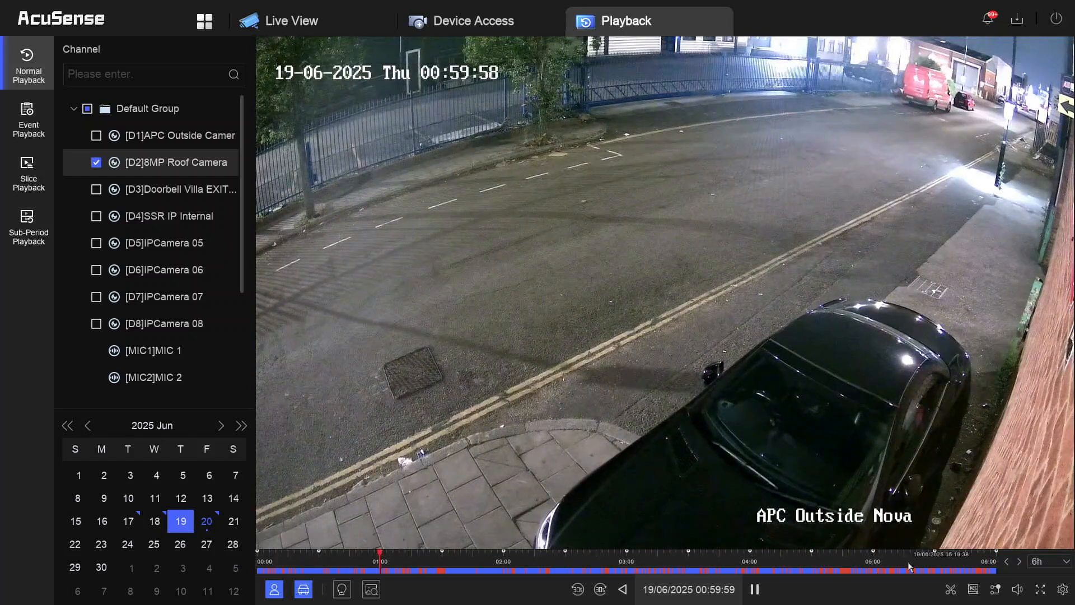
click(850, 570)
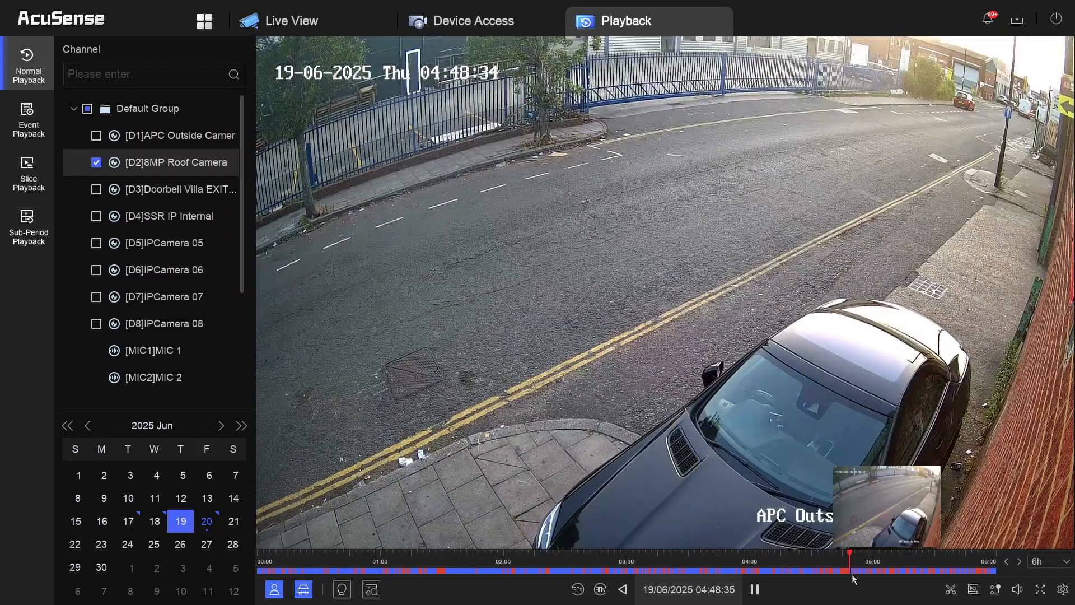
click(980, 570)
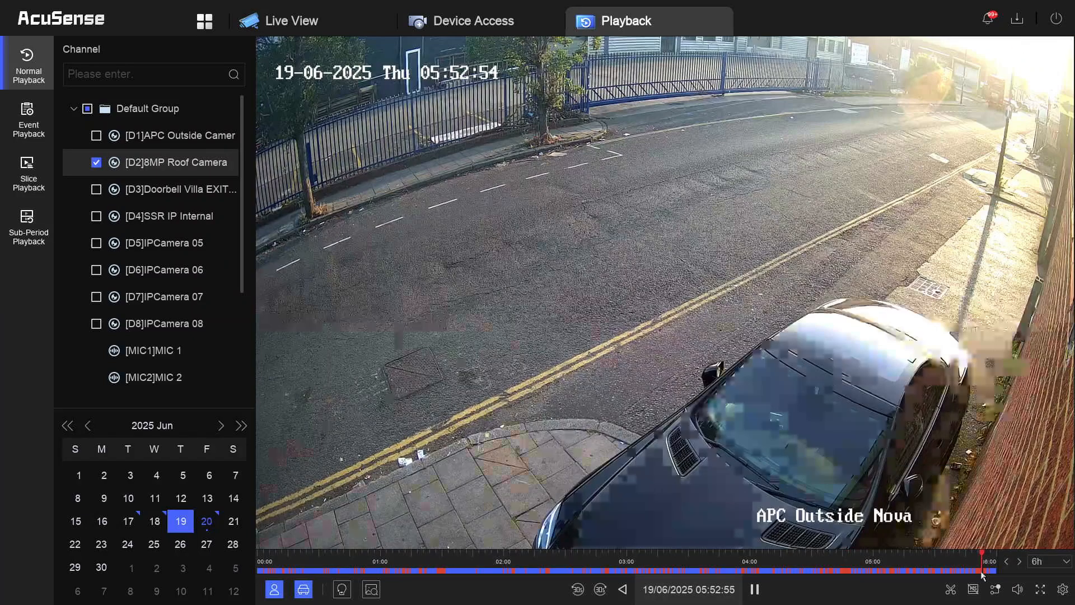
- Turn off the vehicle and human event filters, then bring up the Device Access channel list
click(1048, 561)
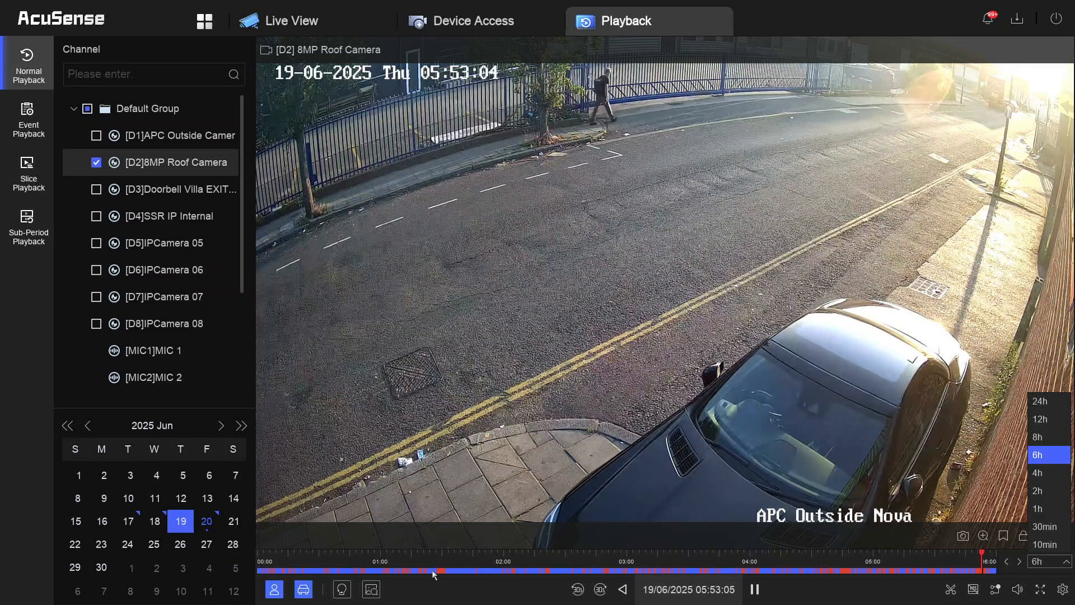
click(298, 591)
click(279, 589)
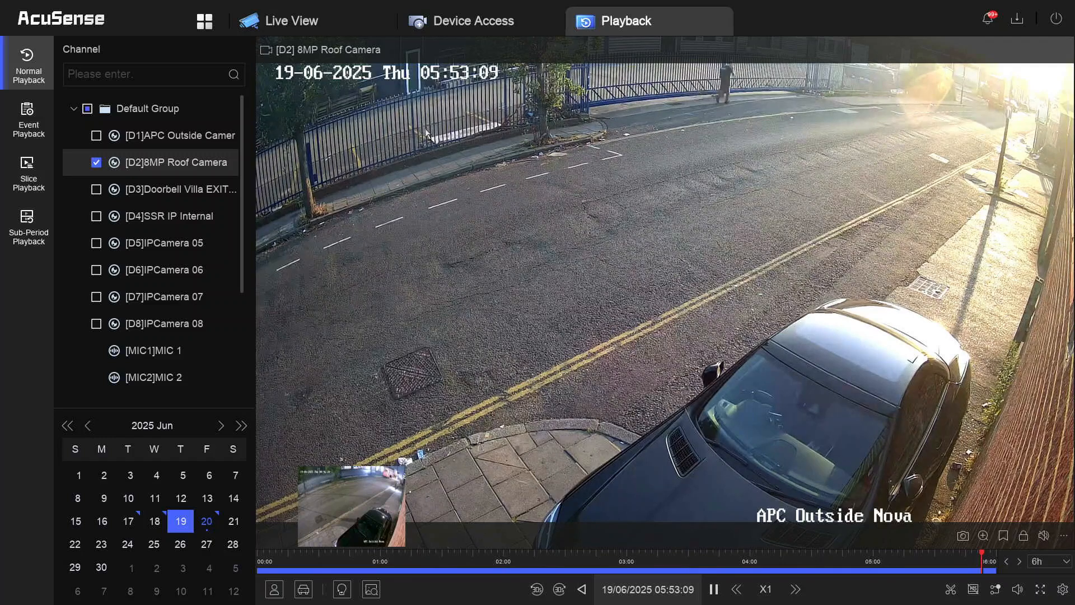
click(444, 23)
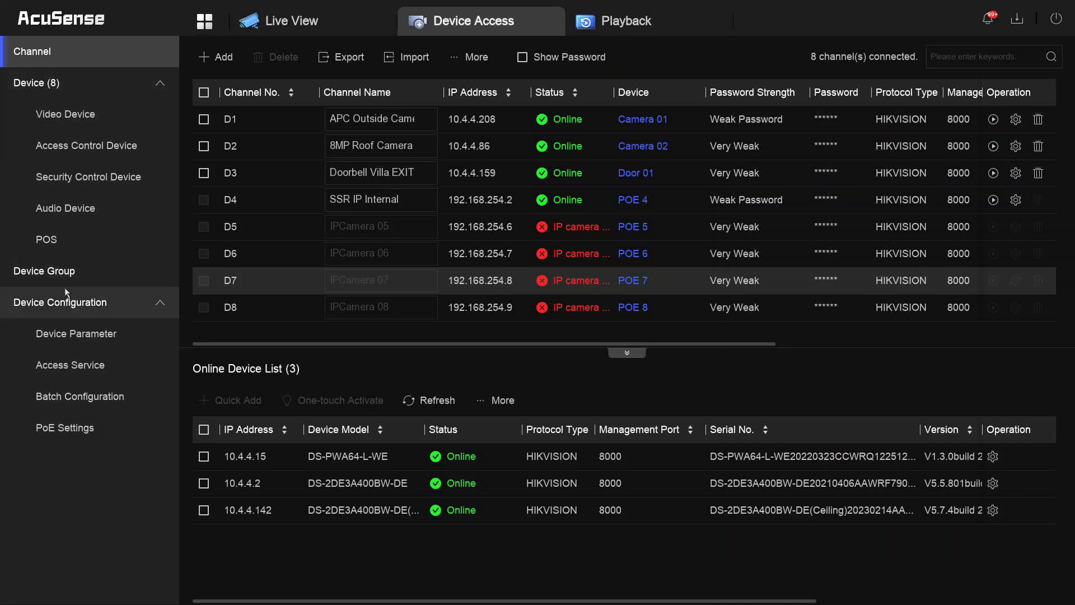
- Save channel D1's main stream video type as Video & Audio and switch H.265+ on
click(73, 343)
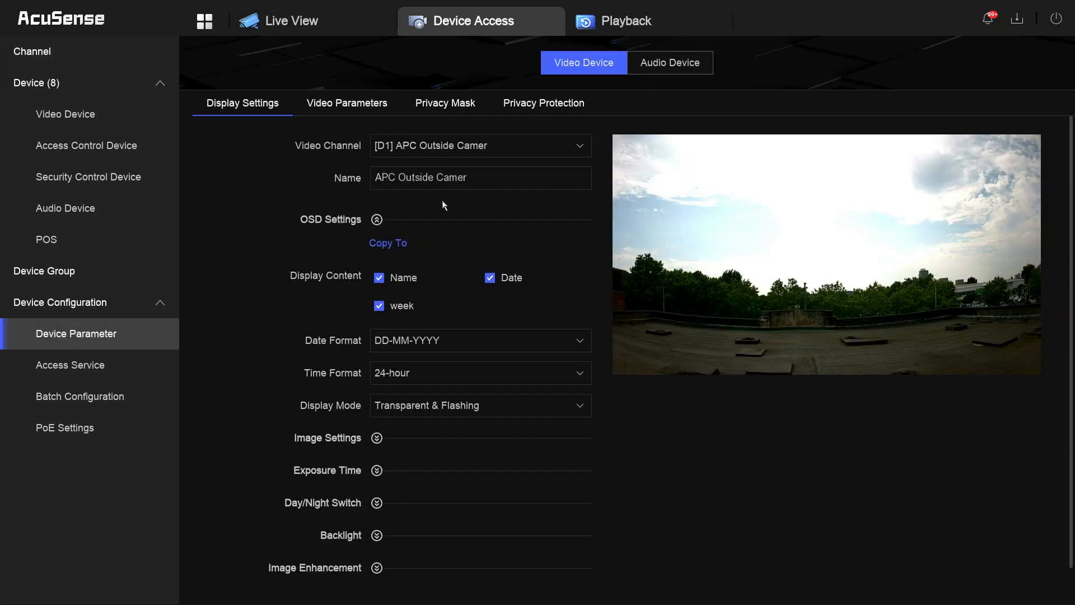
click(348, 108)
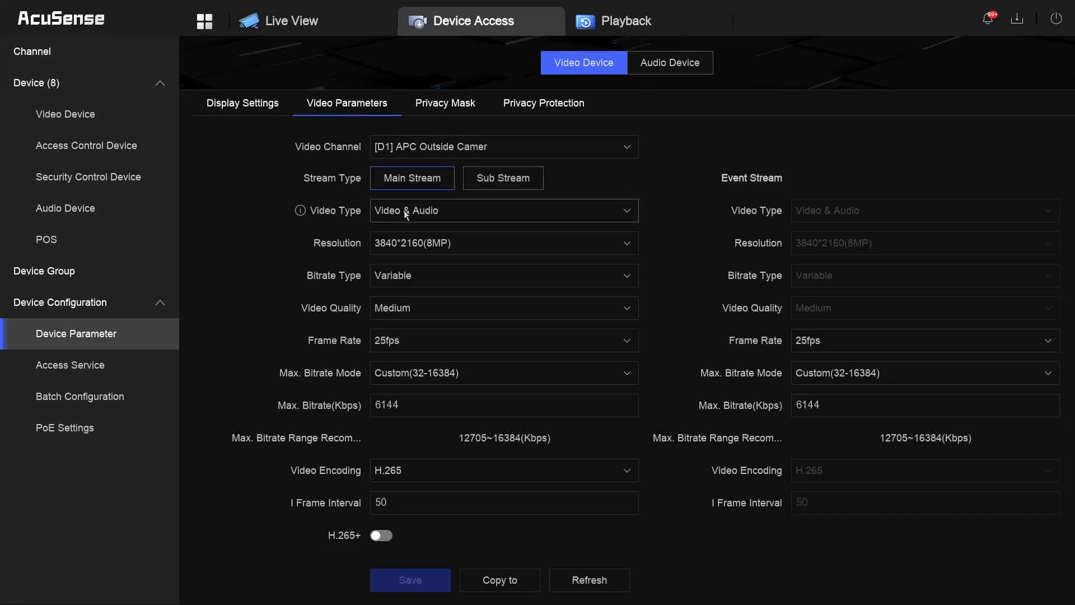
click(376, 213)
click(398, 237)
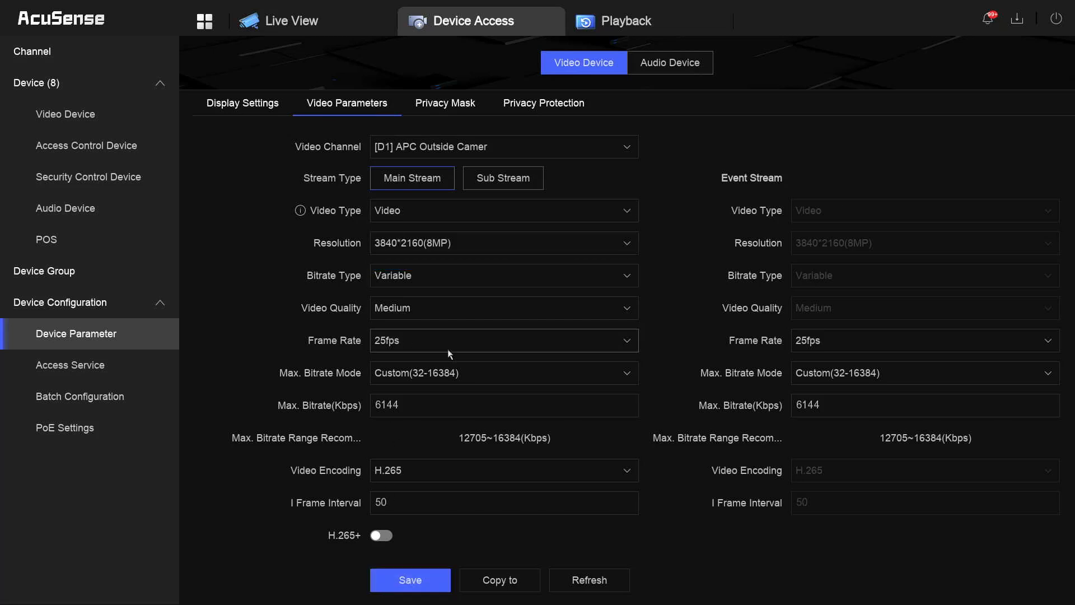
click(409, 214)
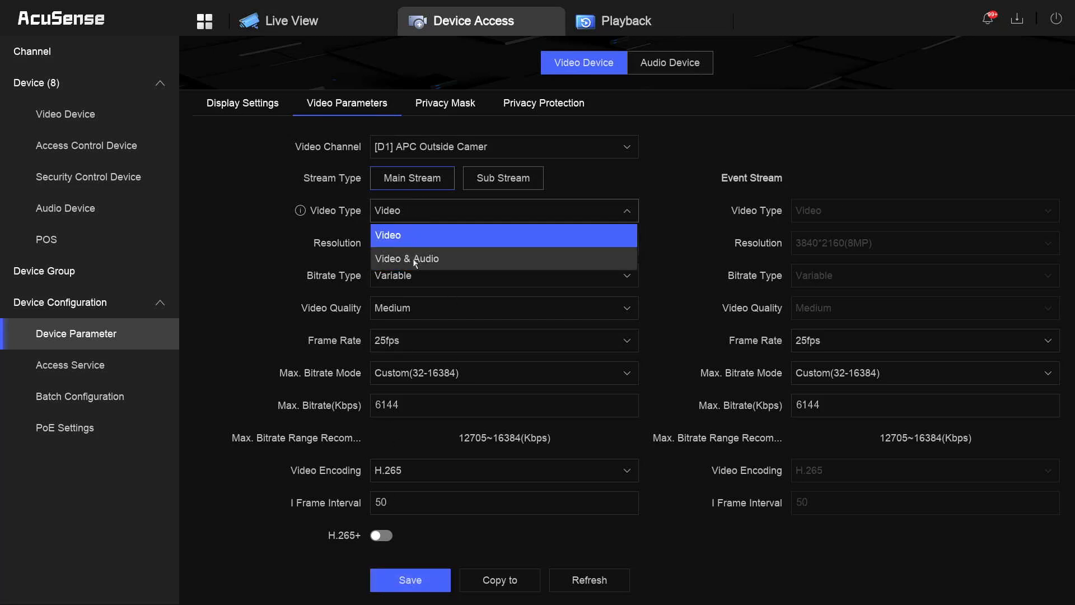
click(406, 259)
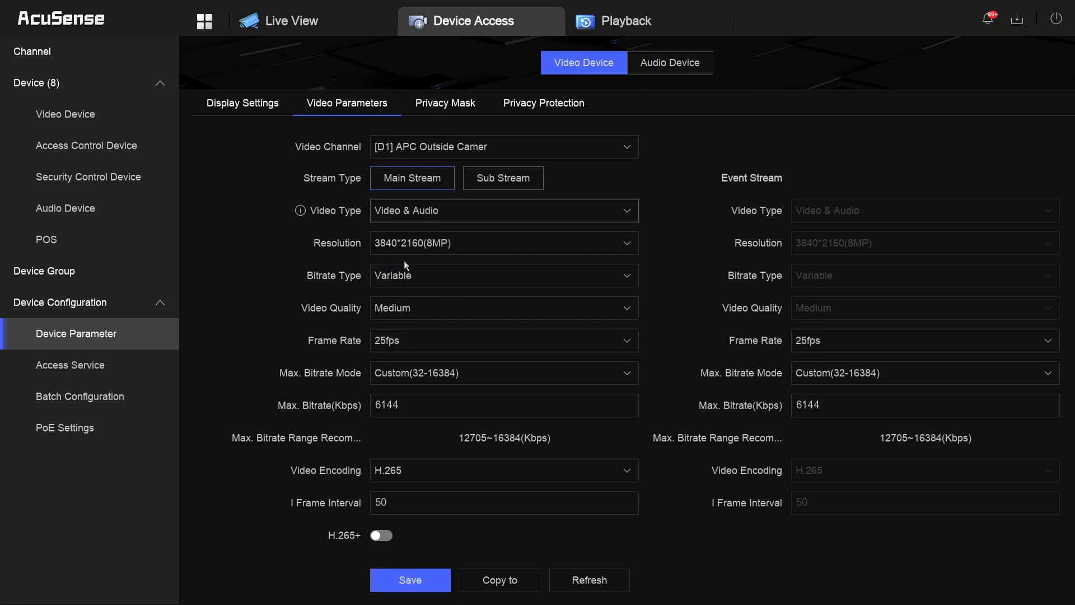
click(411, 579)
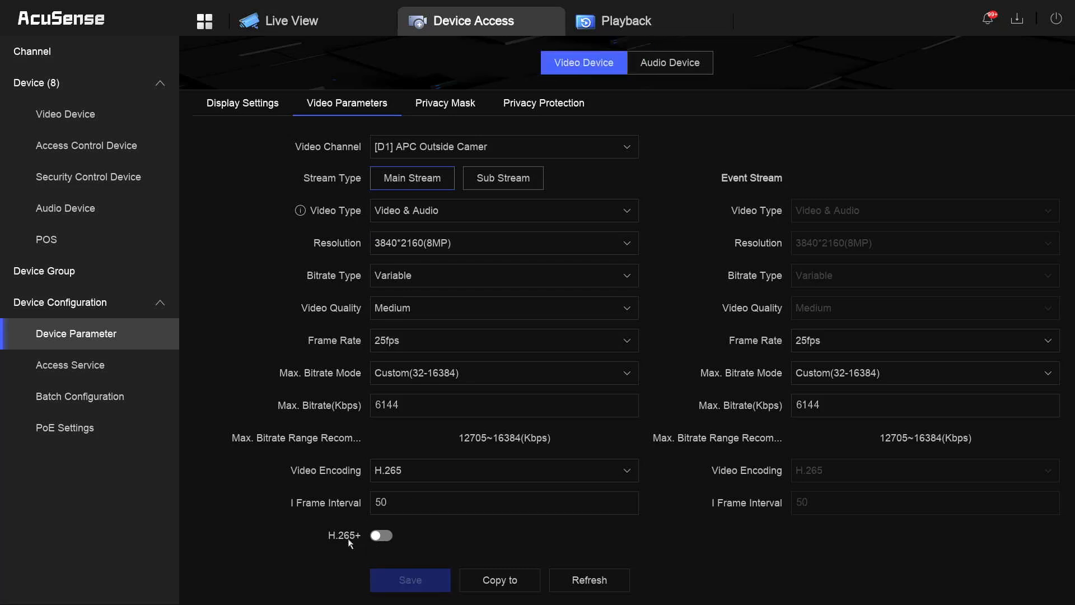
click(387, 537)
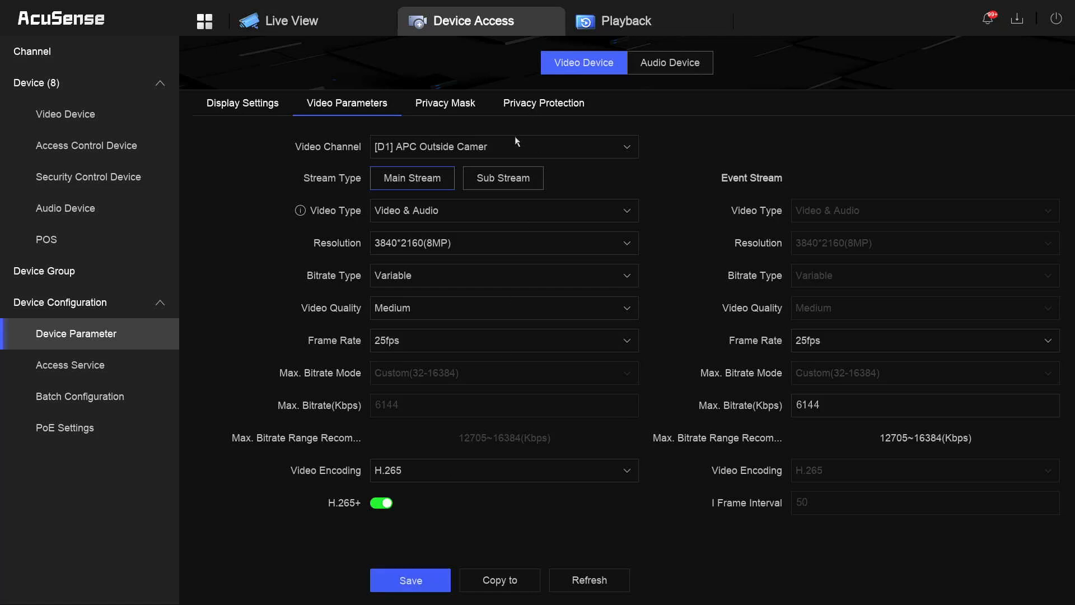
- Set the sub stream video type to Video & Audio and save it
click(503, 178)
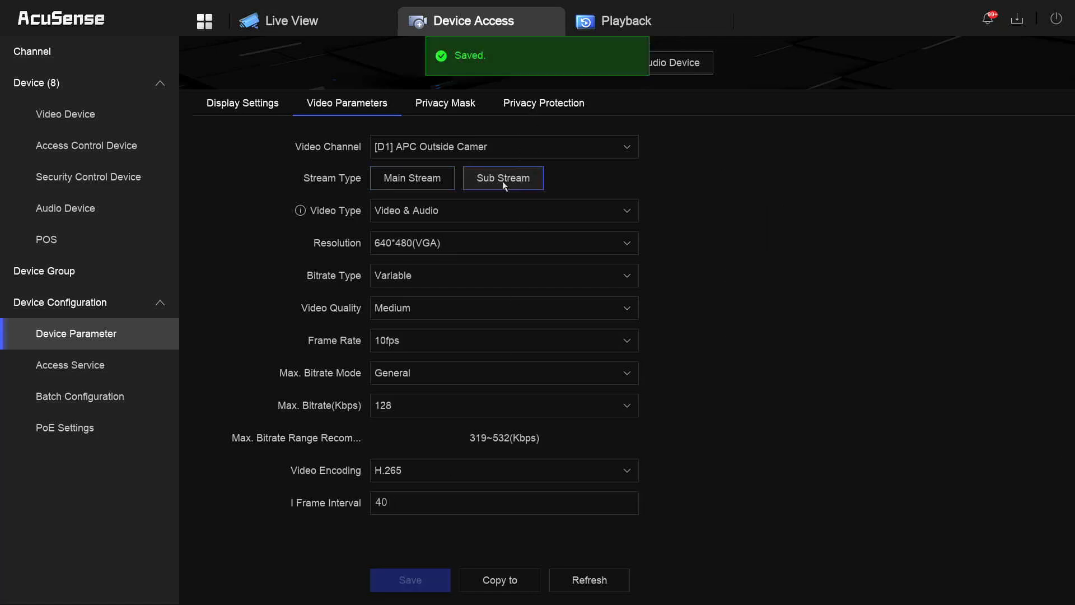
click(422, 216)
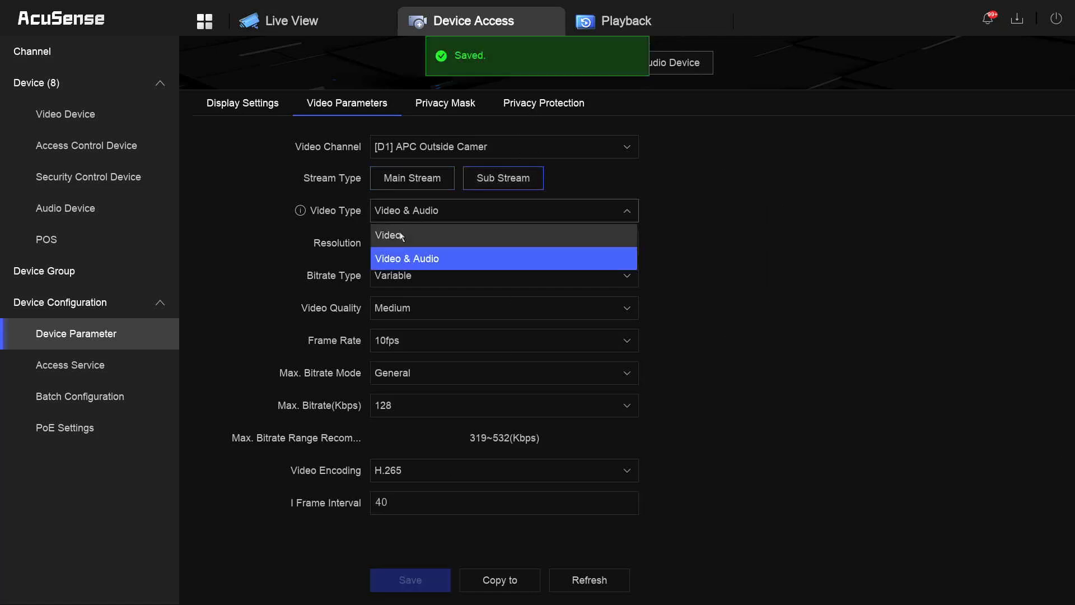
click(404, 231)
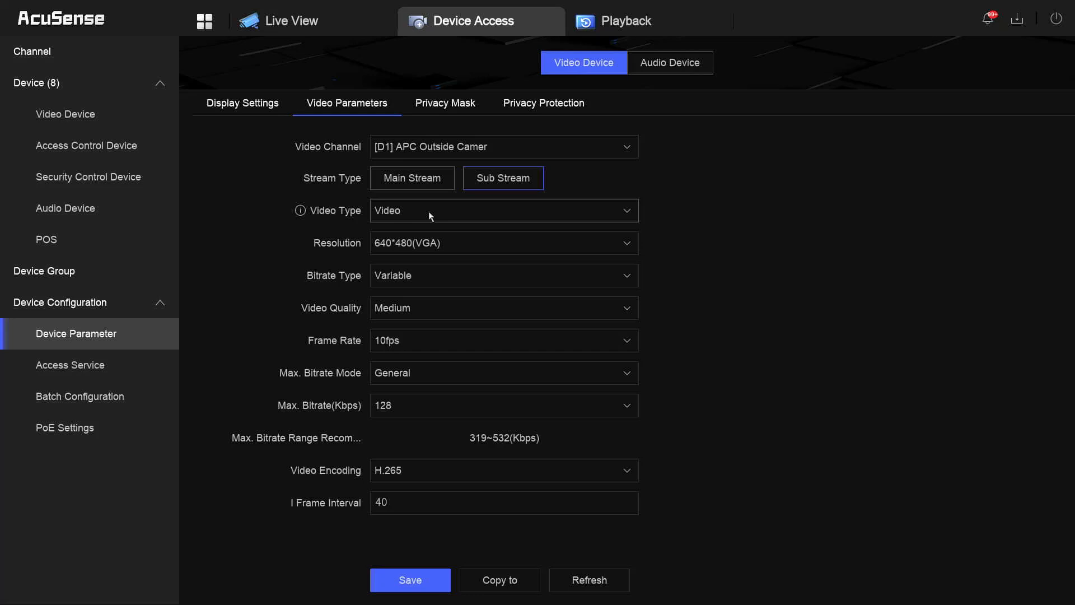
click(430, 217)
click(442, 256)
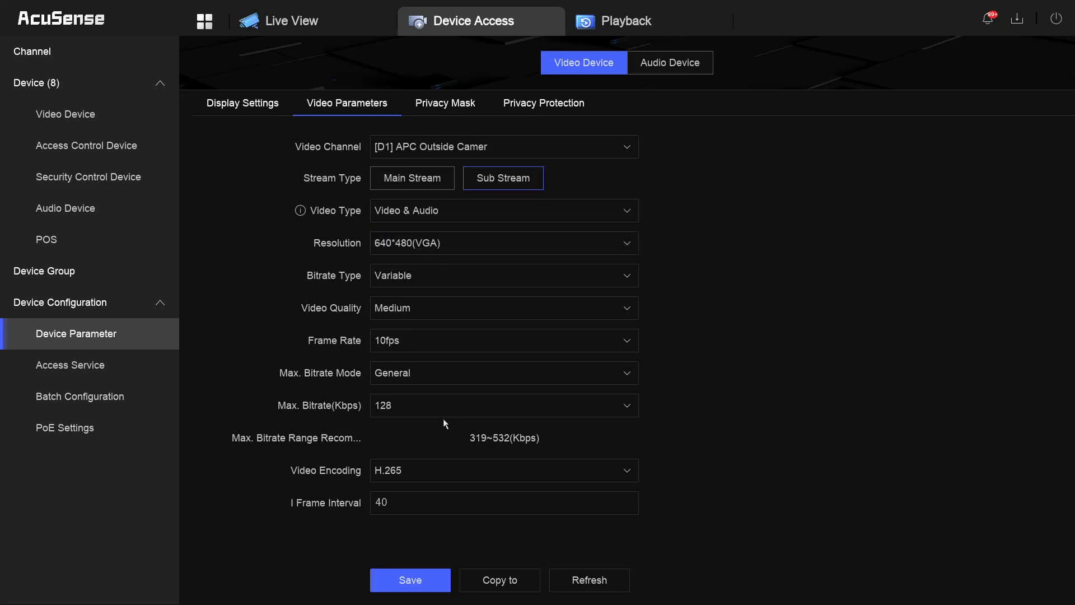
click(411, 581)
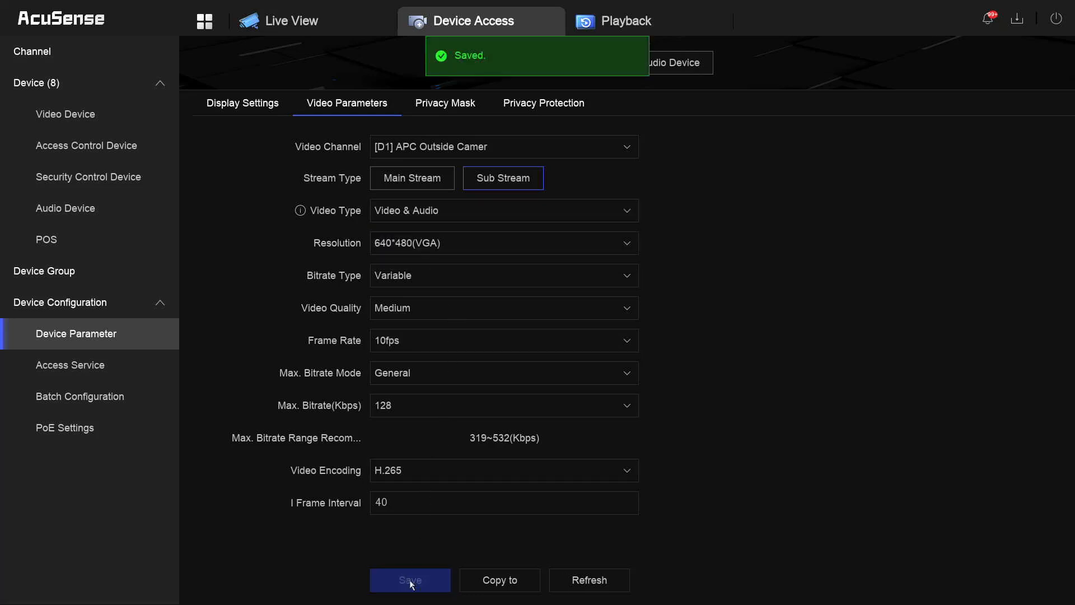
- Keep the main stream resolution at 3840*2160(8MP)
click(402, 185)
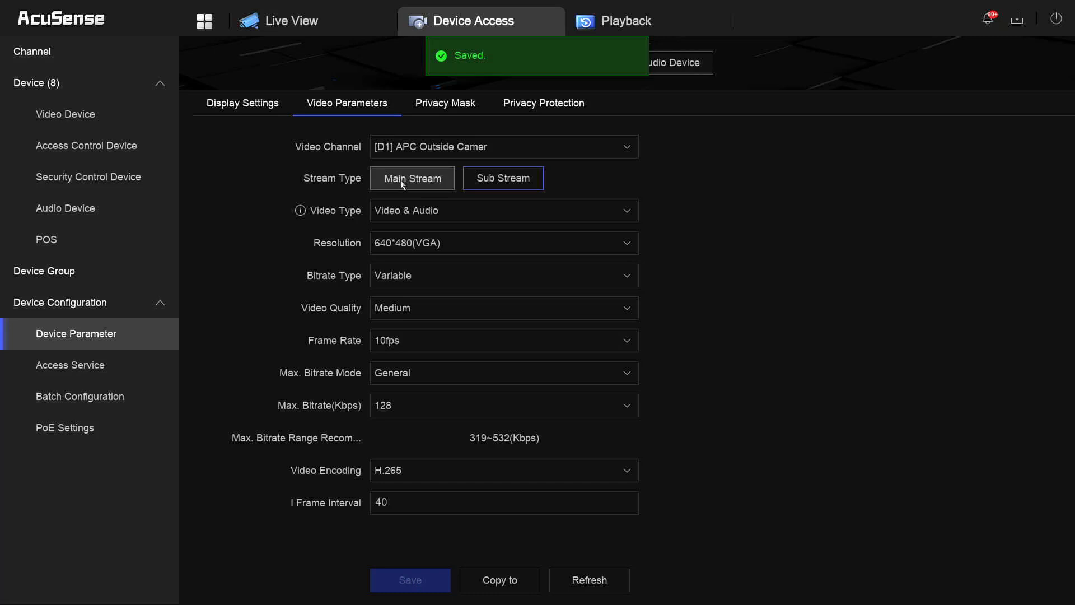
click(449, 244)
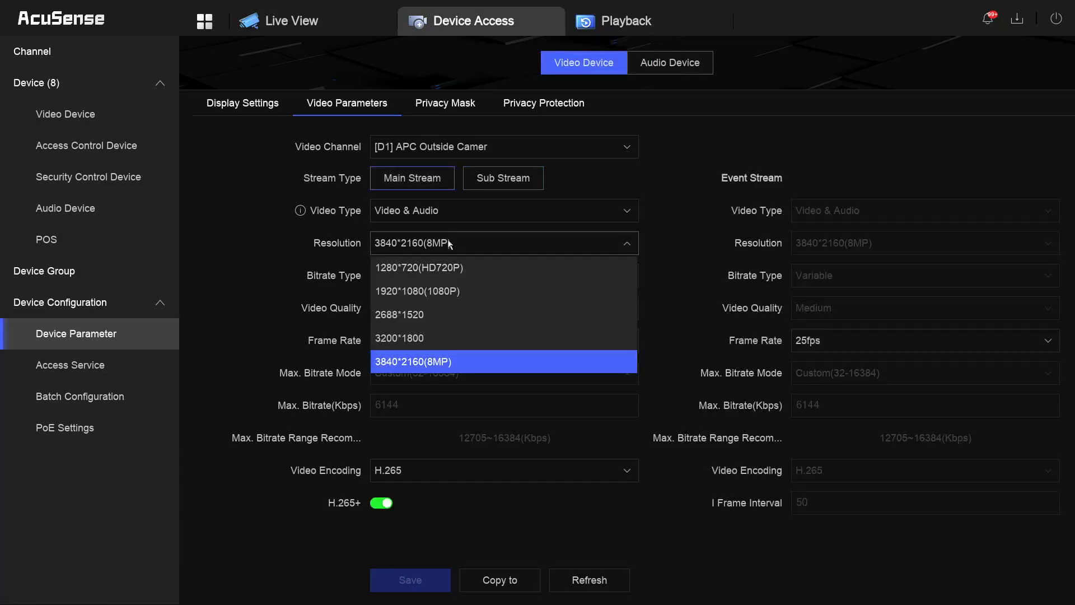
click(436, 365)
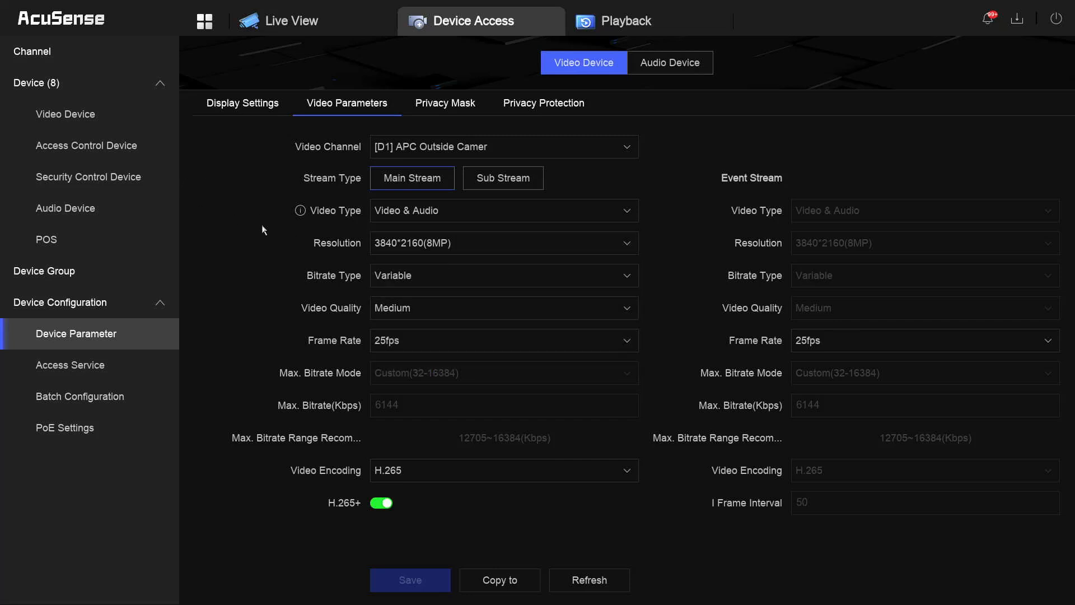
- Check the camera display settings for APC Outside Camera, then view the PoE port status
click(230, 104)
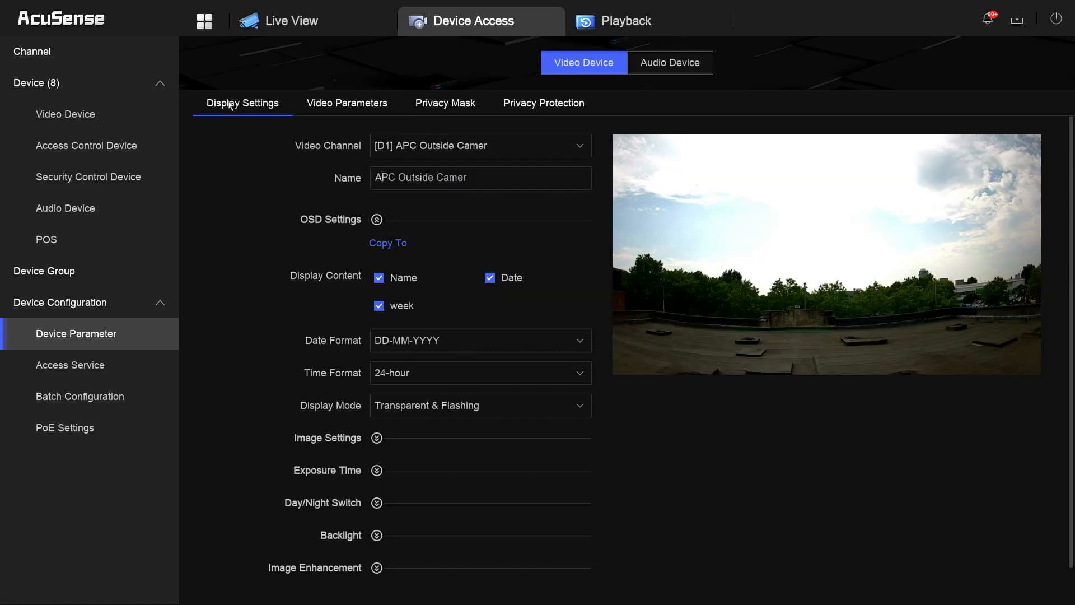
click(503, 150)
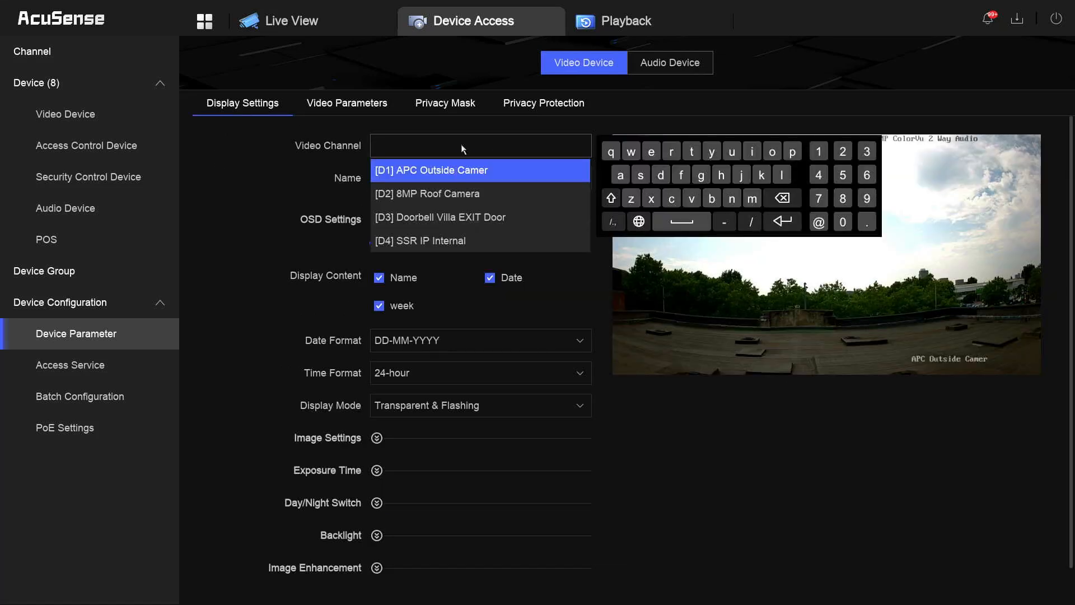
click(244, 240)
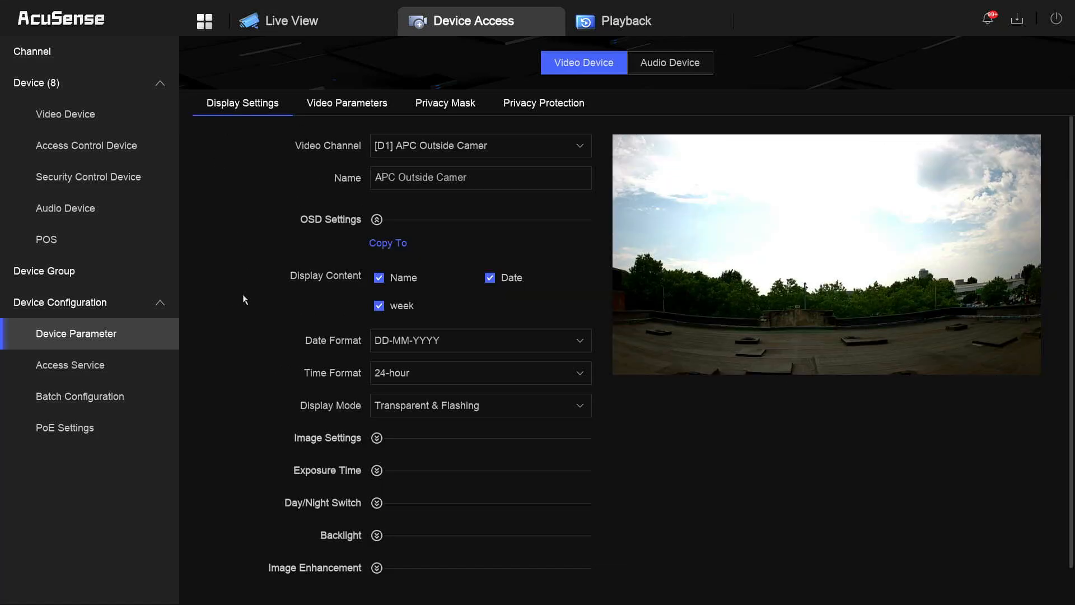
click(84, 429)
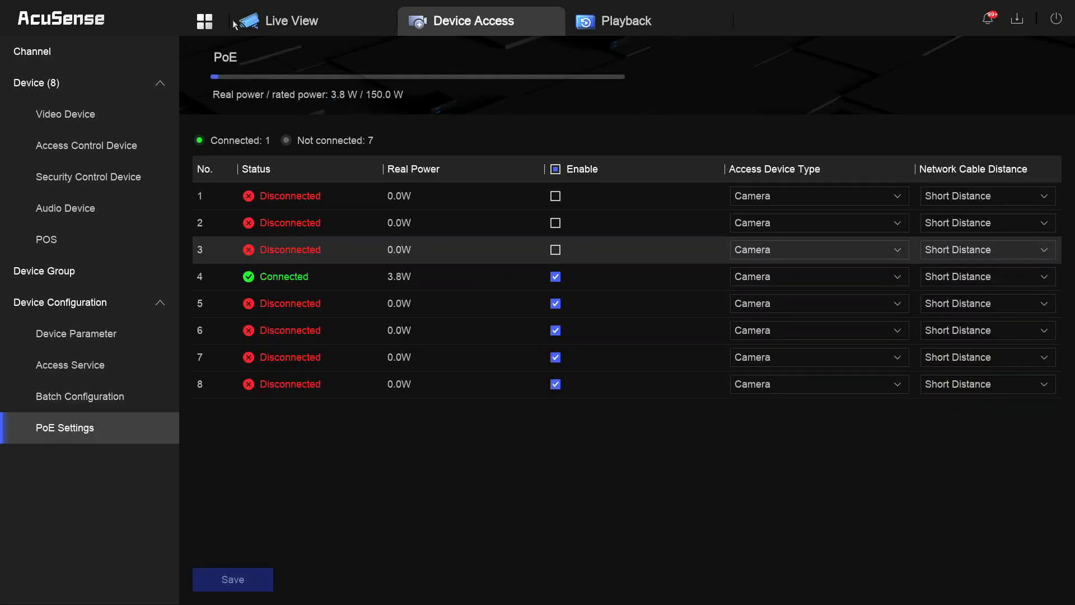
- View System Info under System Maintenance, then return to the home dashboard
click(207, 22)
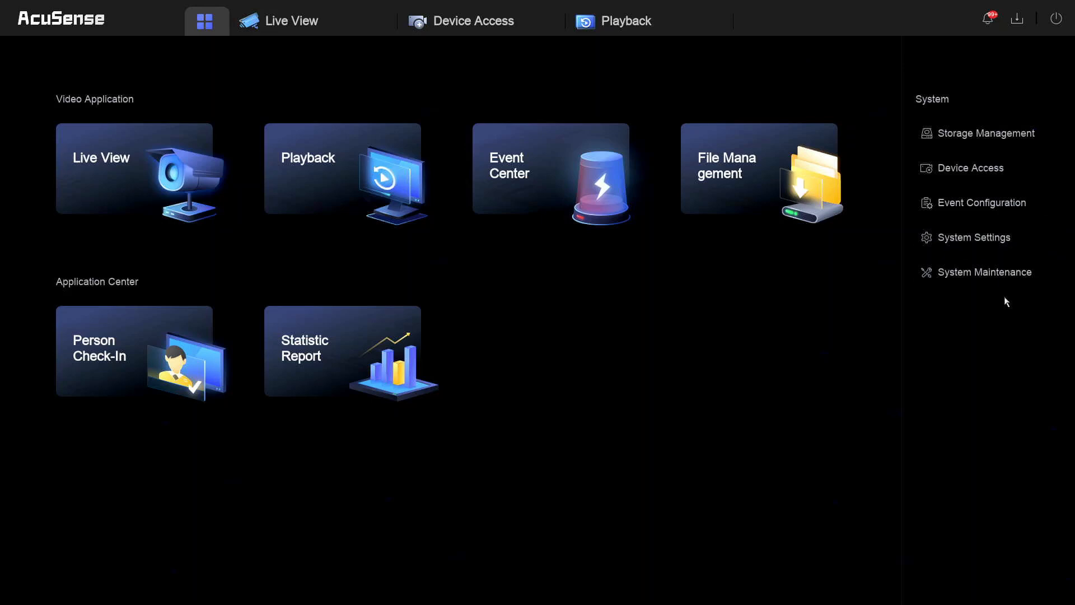
click(951, 275)
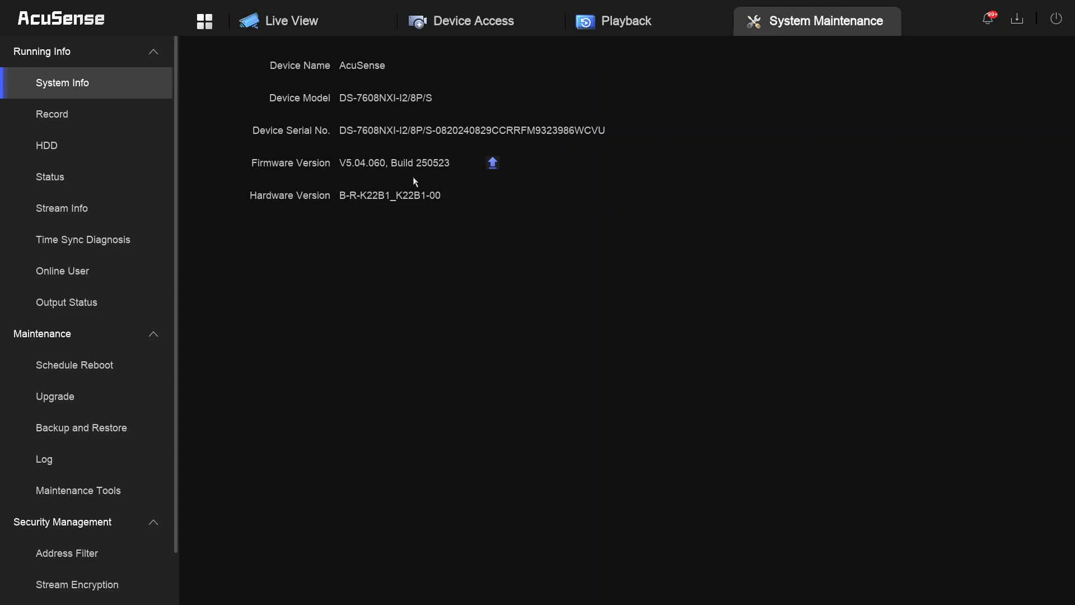
click(205, 22)
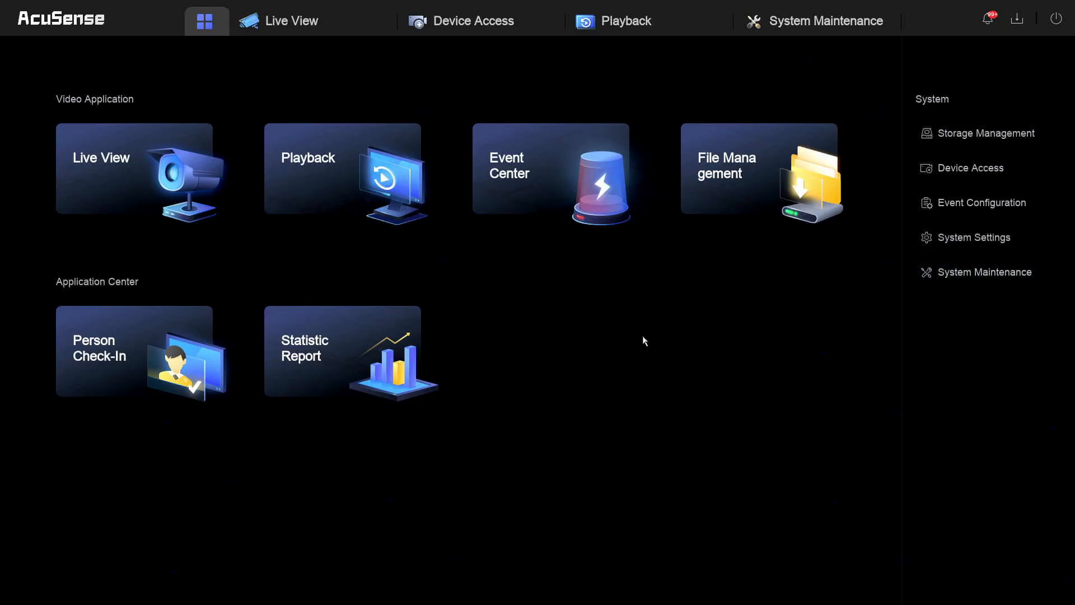